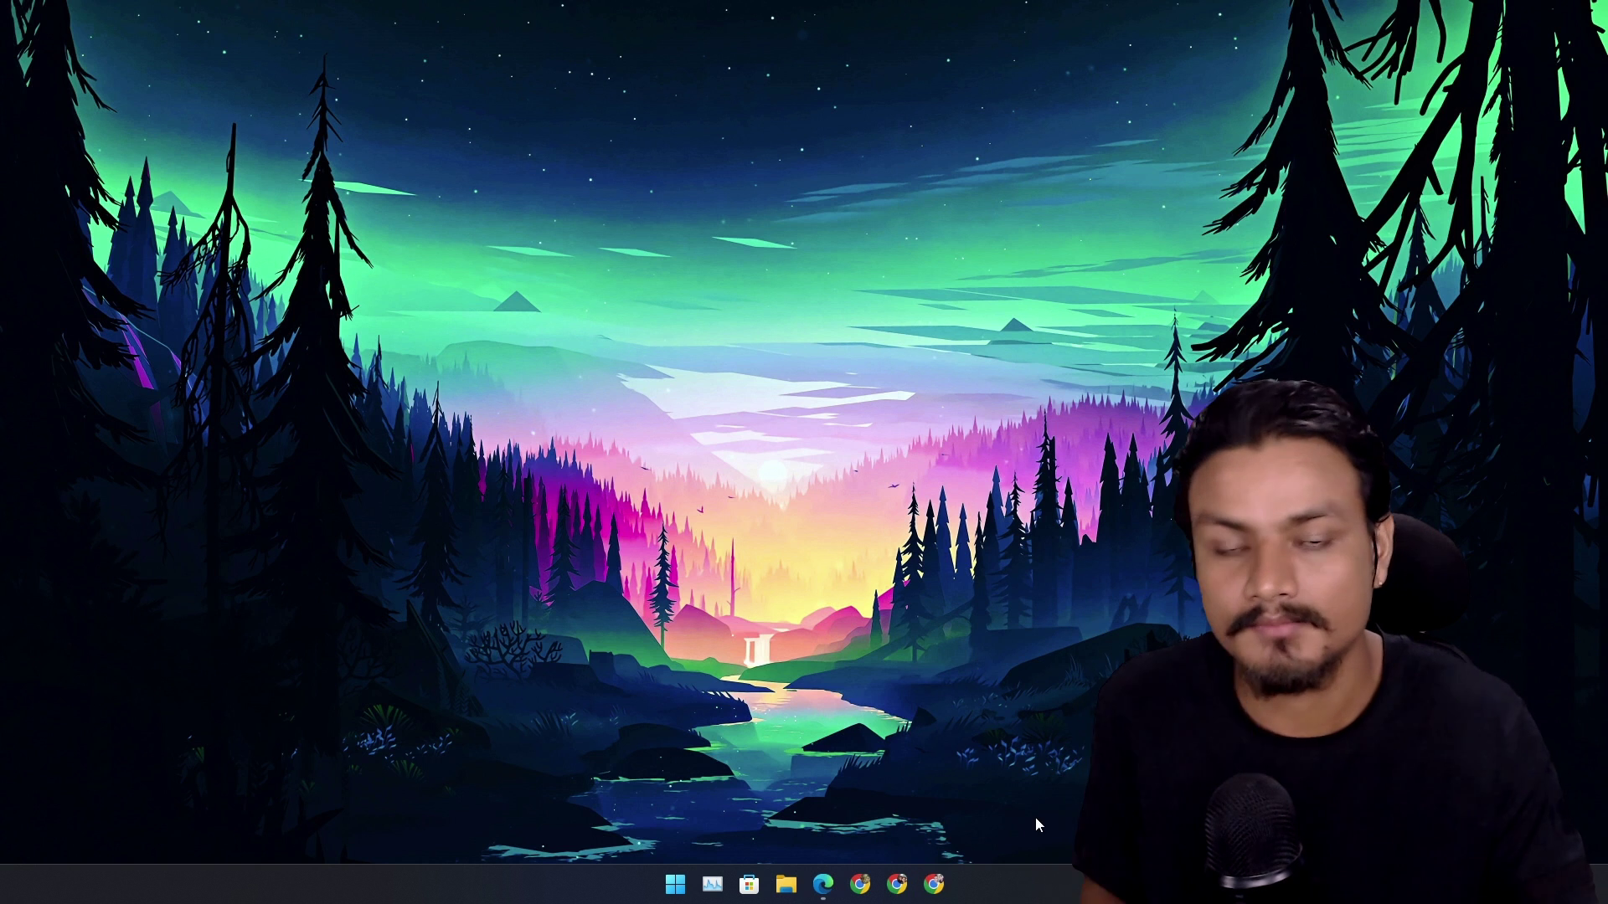
- Open the TrafficMonitor README and highlight 'Internet speed monitoring' in the Standard vs Lite comparison table
left_click(825, 885)
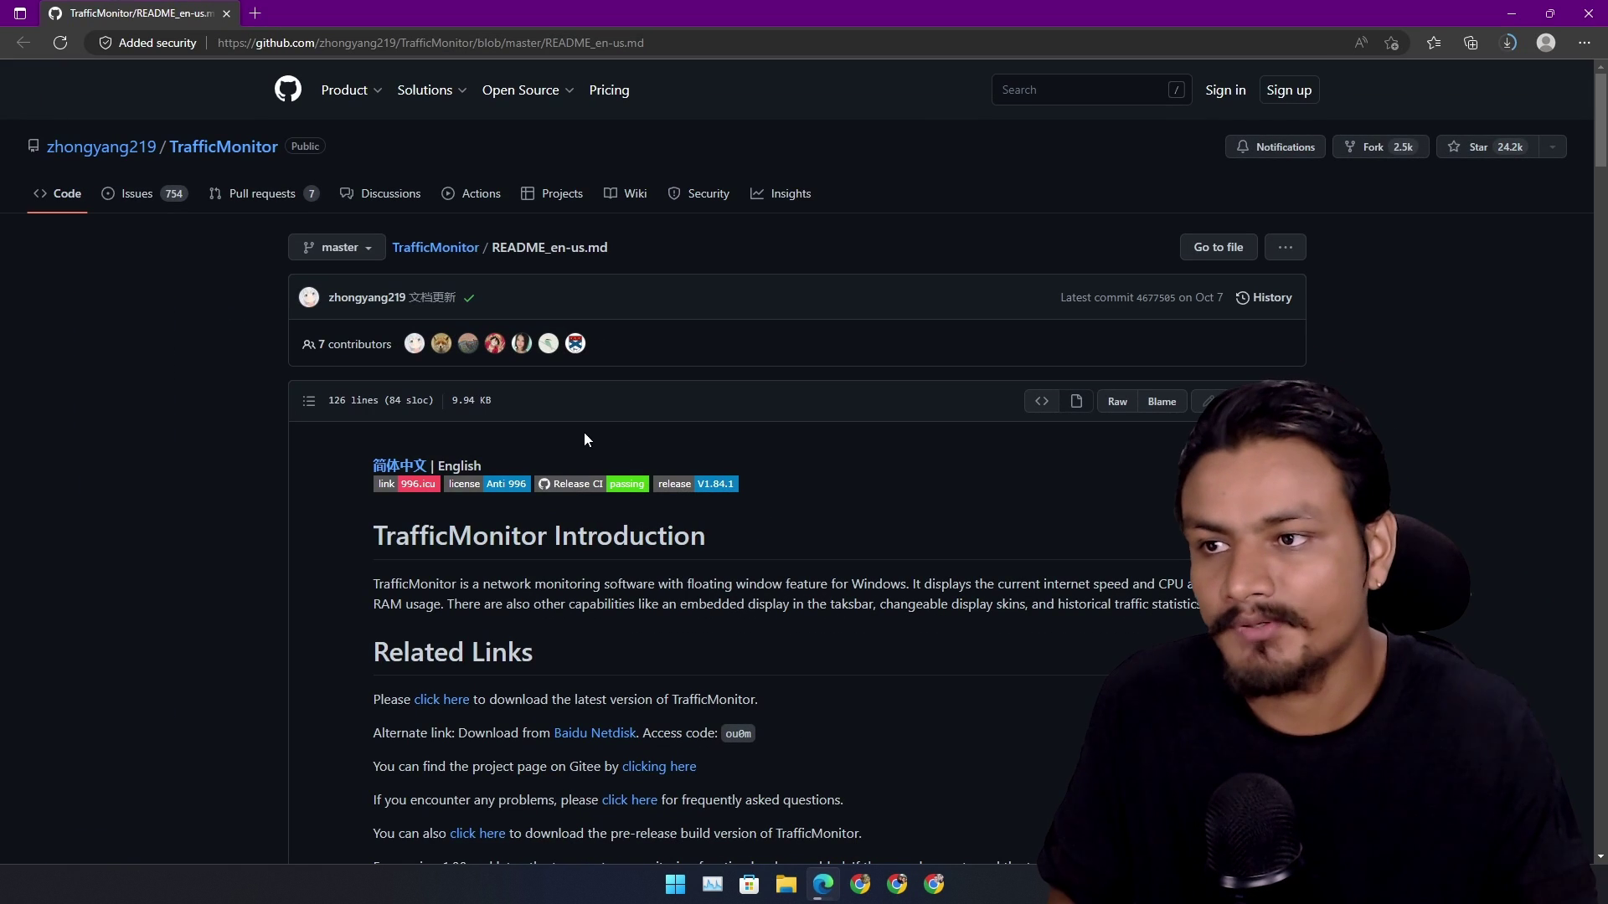
scroll(637, 402, "down", 5)
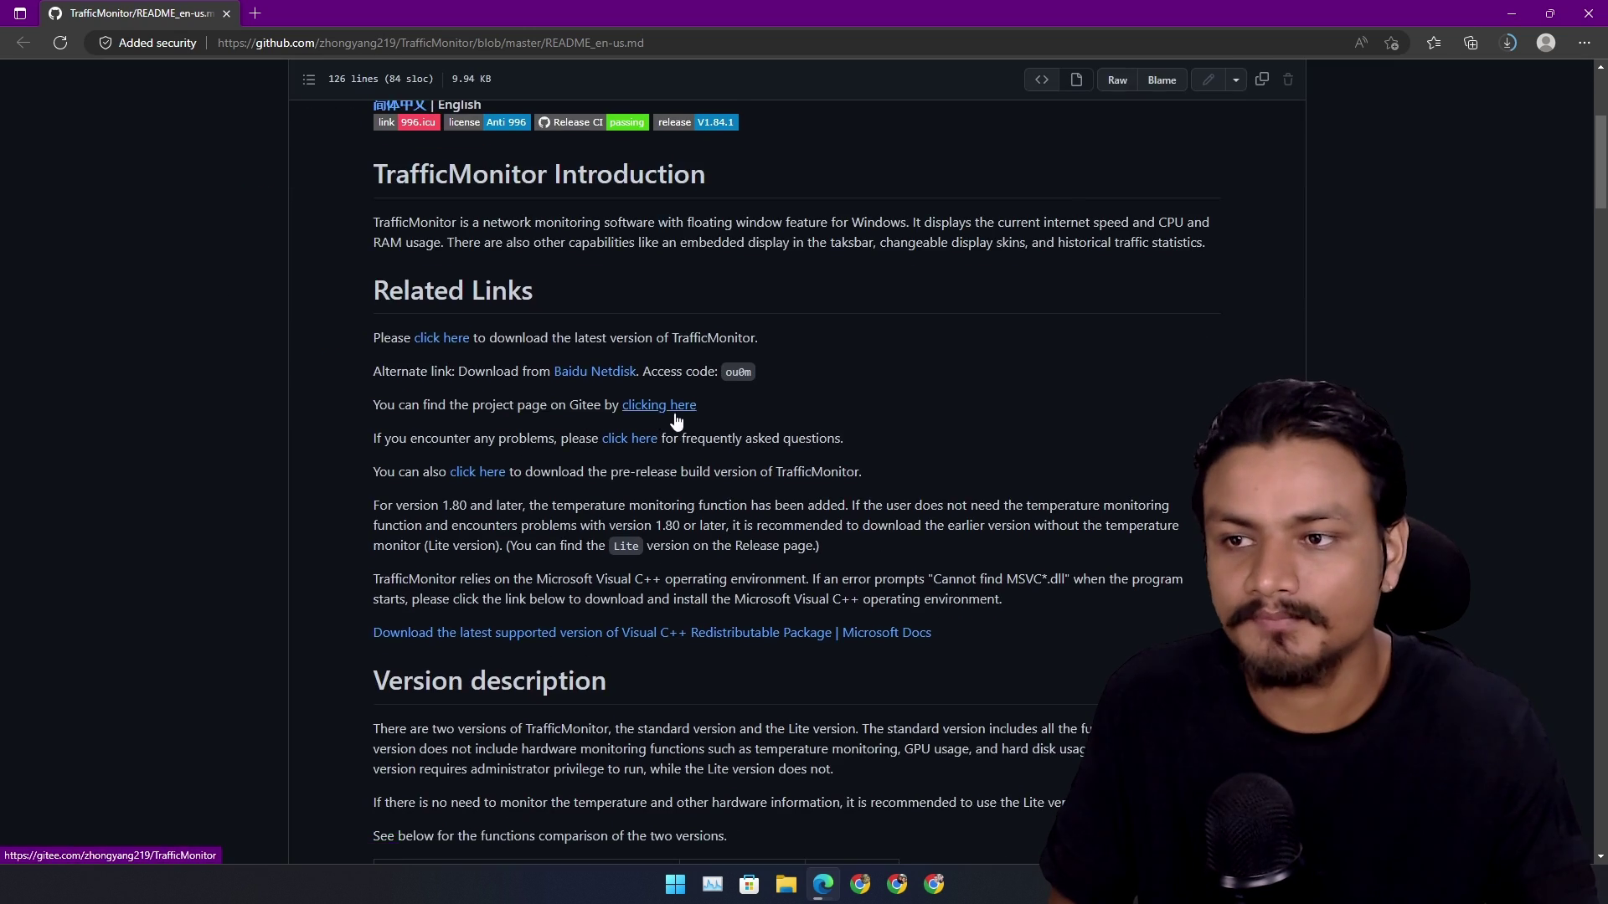
scroll(255, 289, "up", 5)
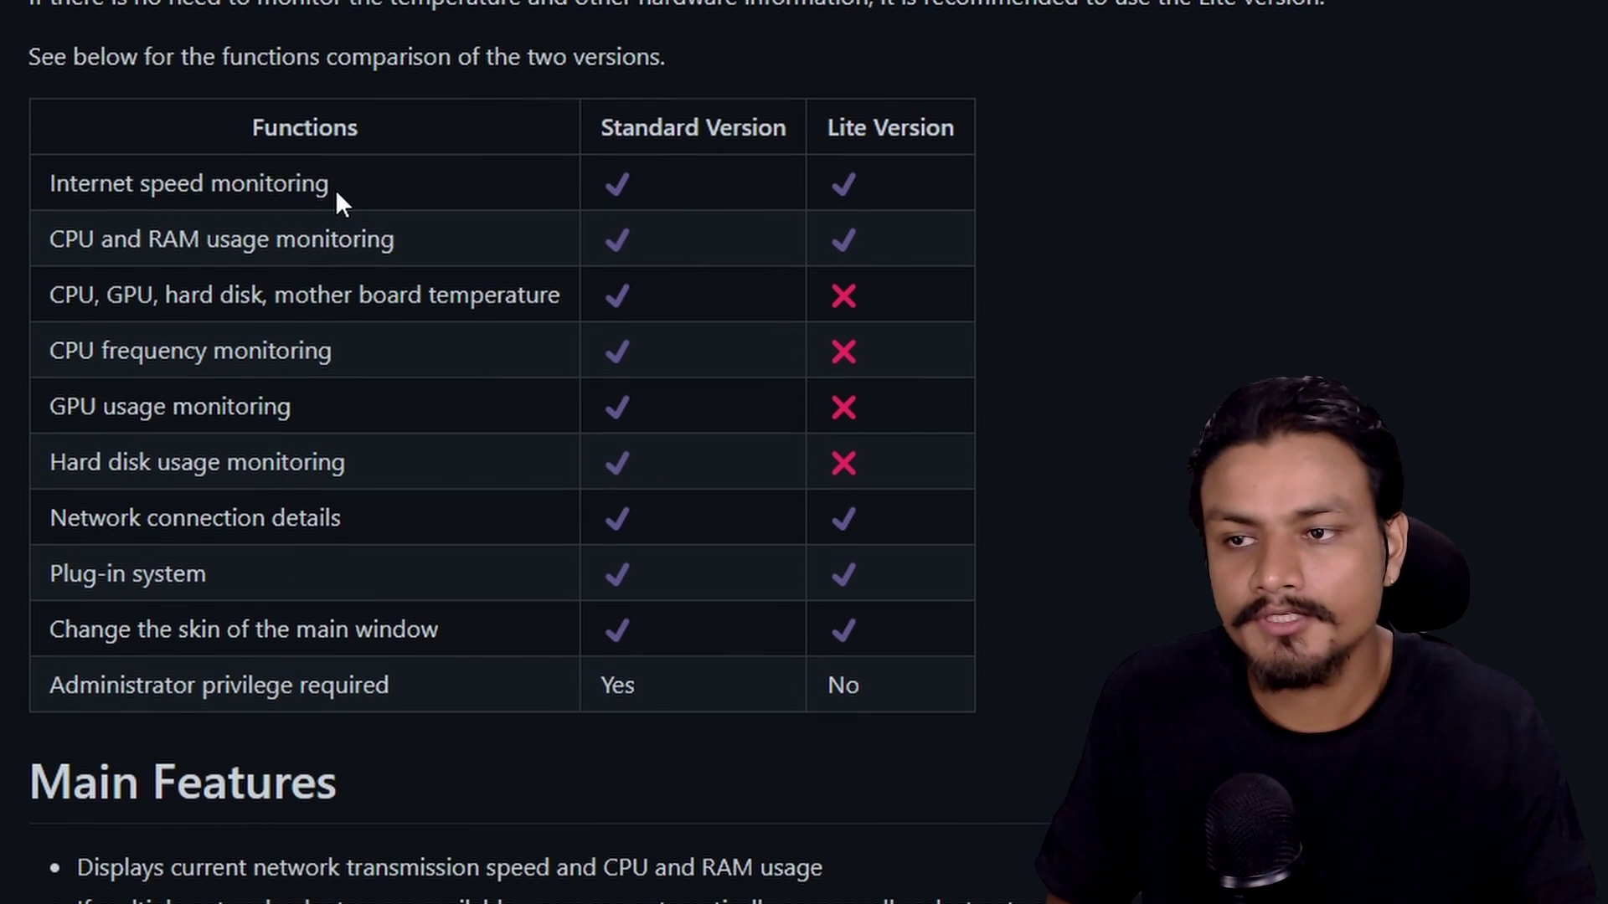
left_click_drag(330, 188, 48, 183)
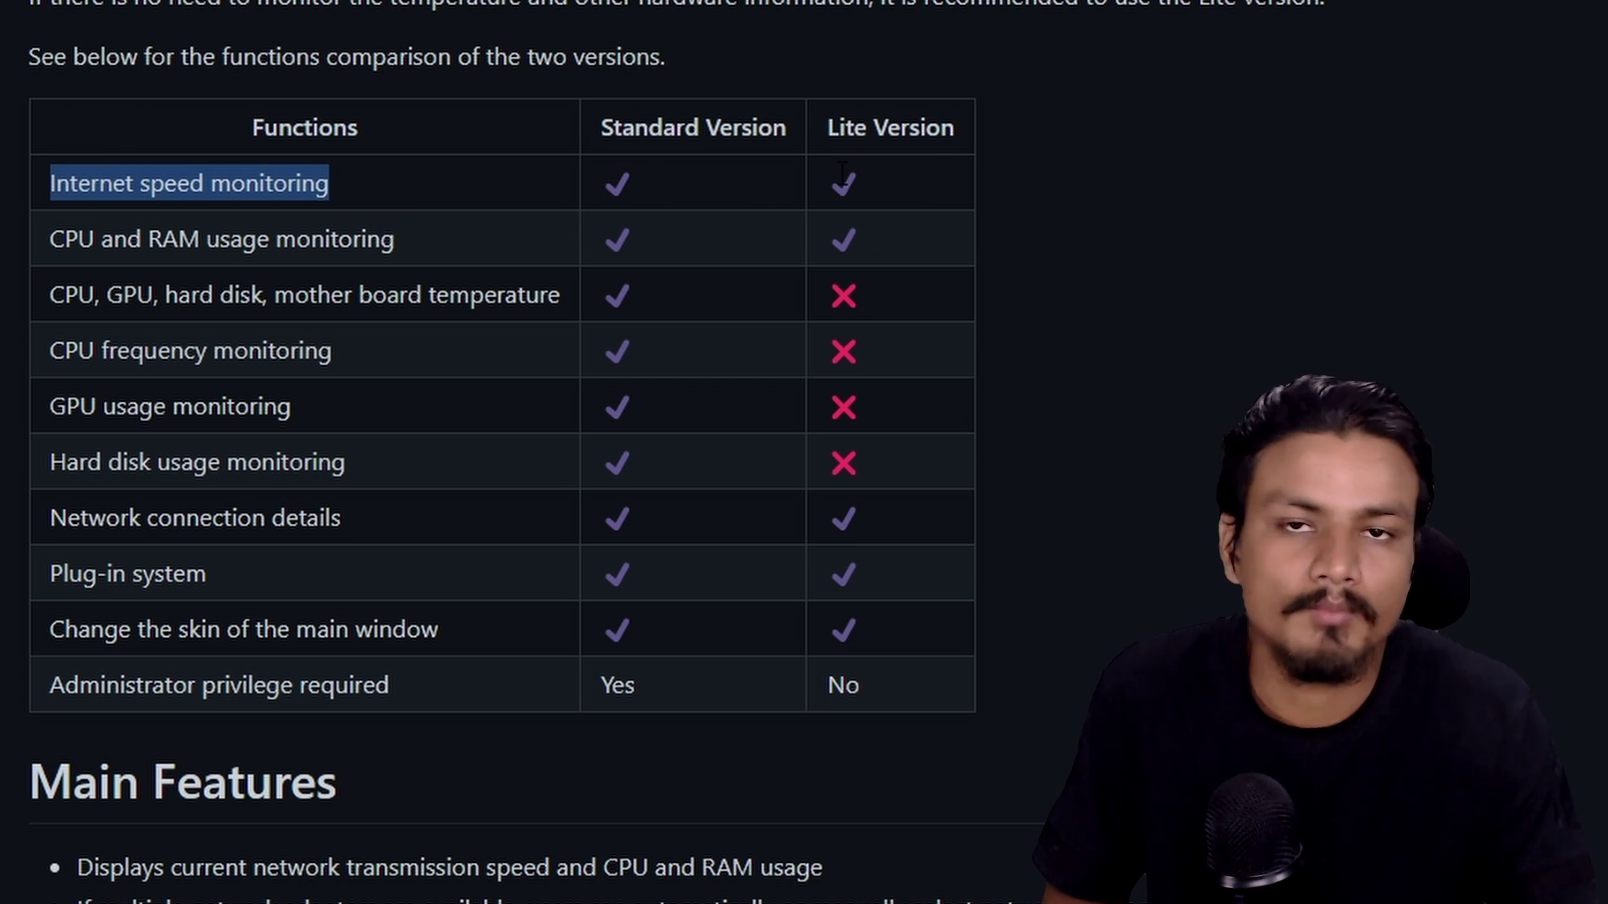
left_click(240, 266)
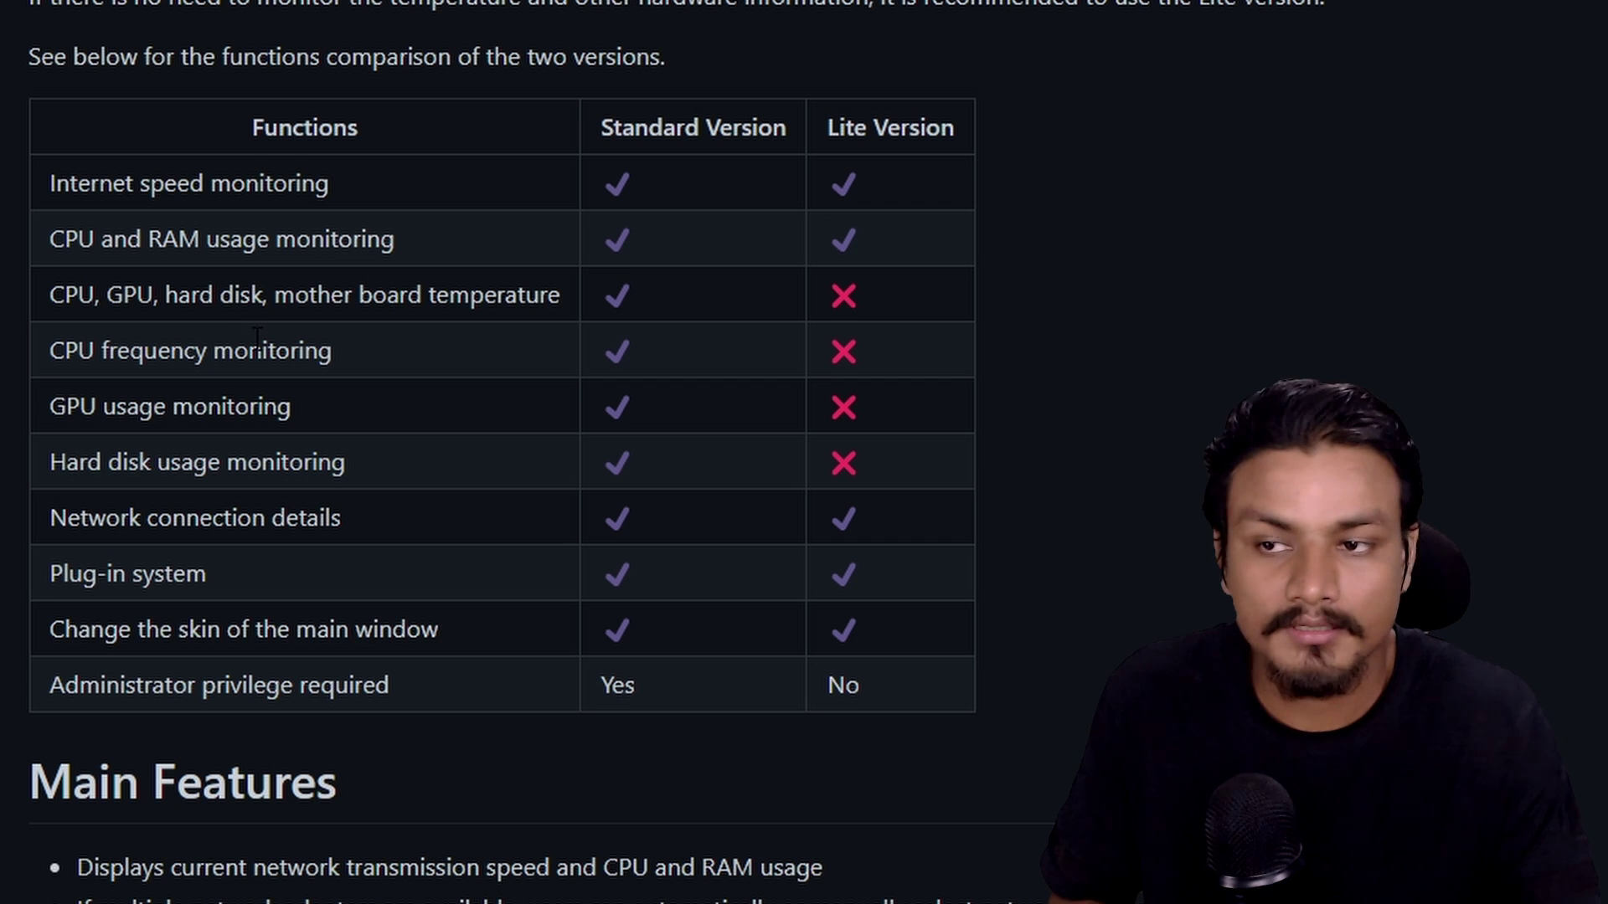
- Scroll through the README's Main Features, Screen Shots and Colorful Skins sections
scroll(376, 378, "down", 3)
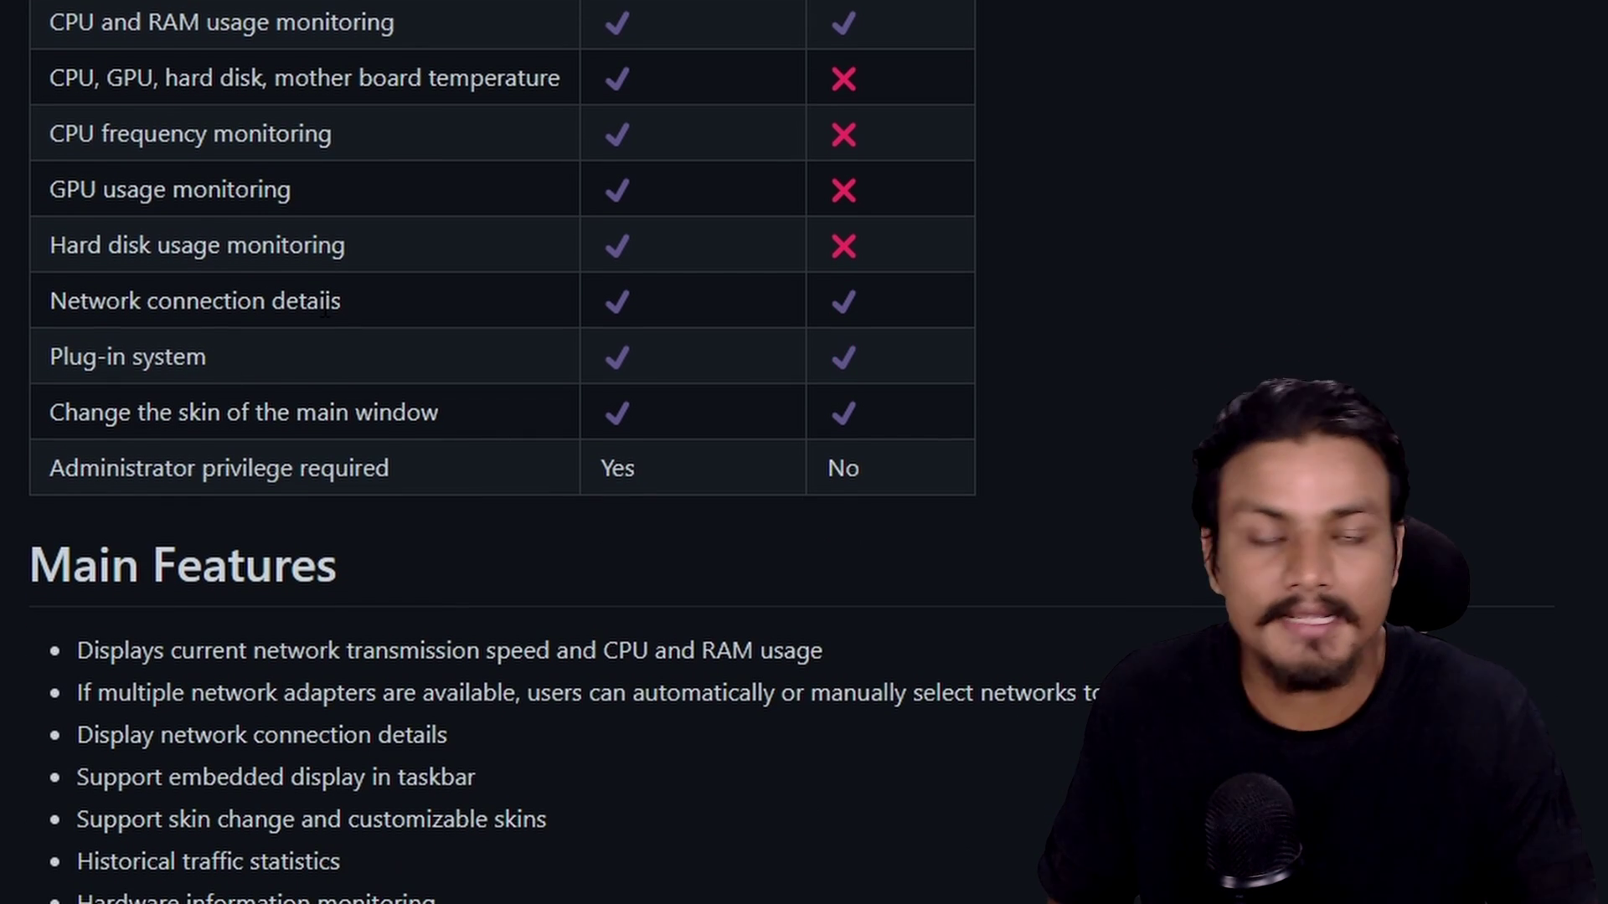
scroll(466, 376, "down", 5)
scroll(632, 323, "up", 8)
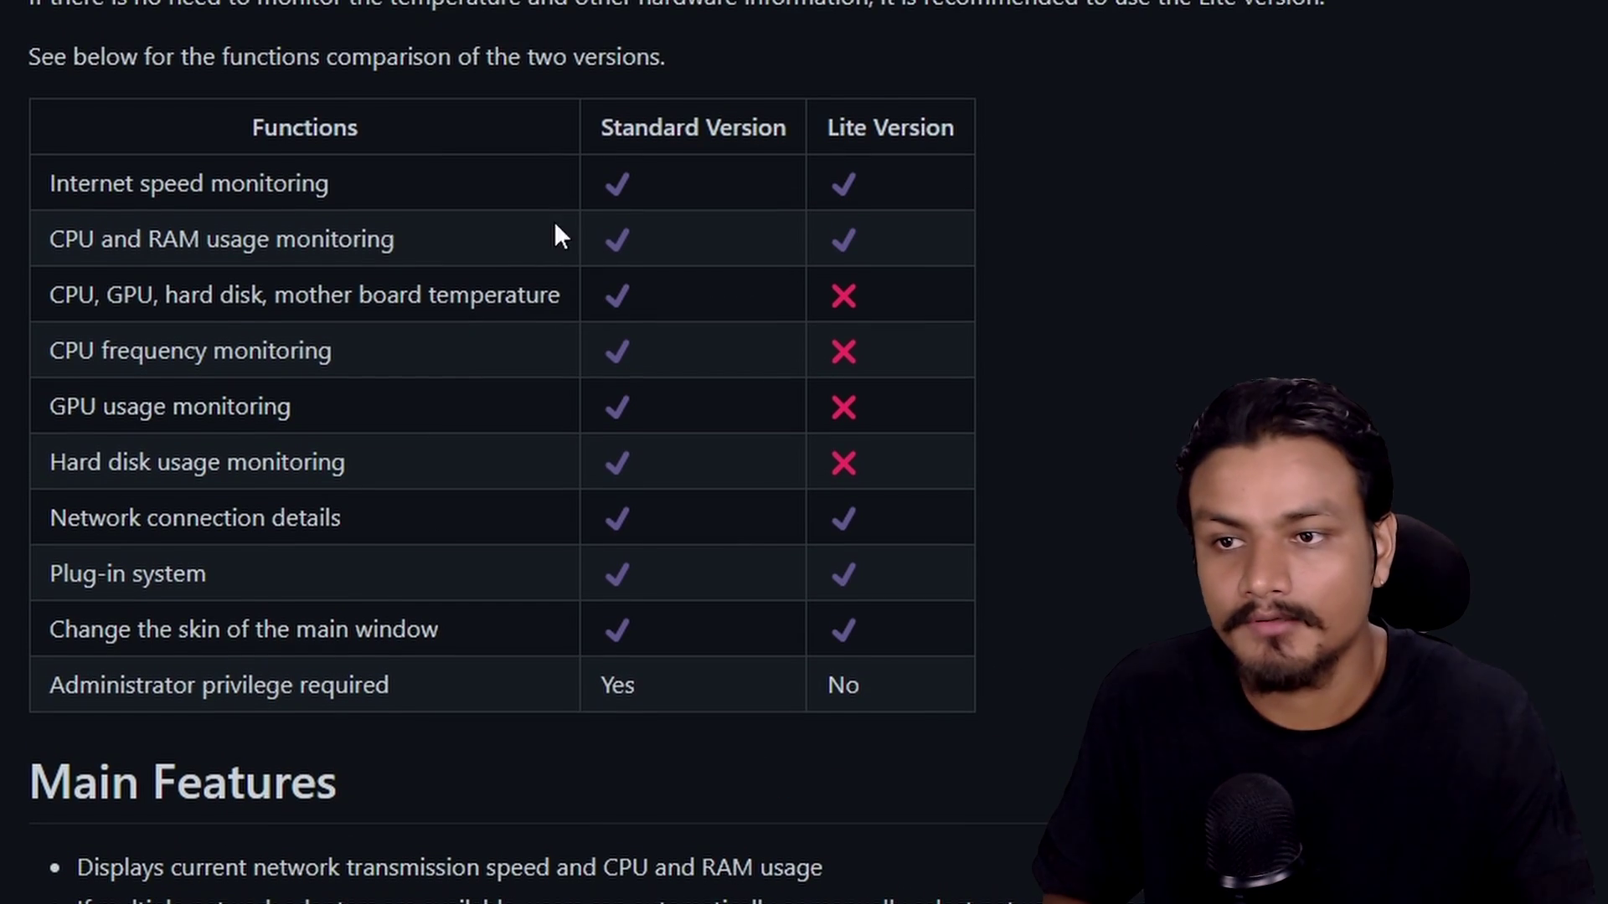
scroll(178, 356, "down", 6)
scroll(294, 410, "up", 6)
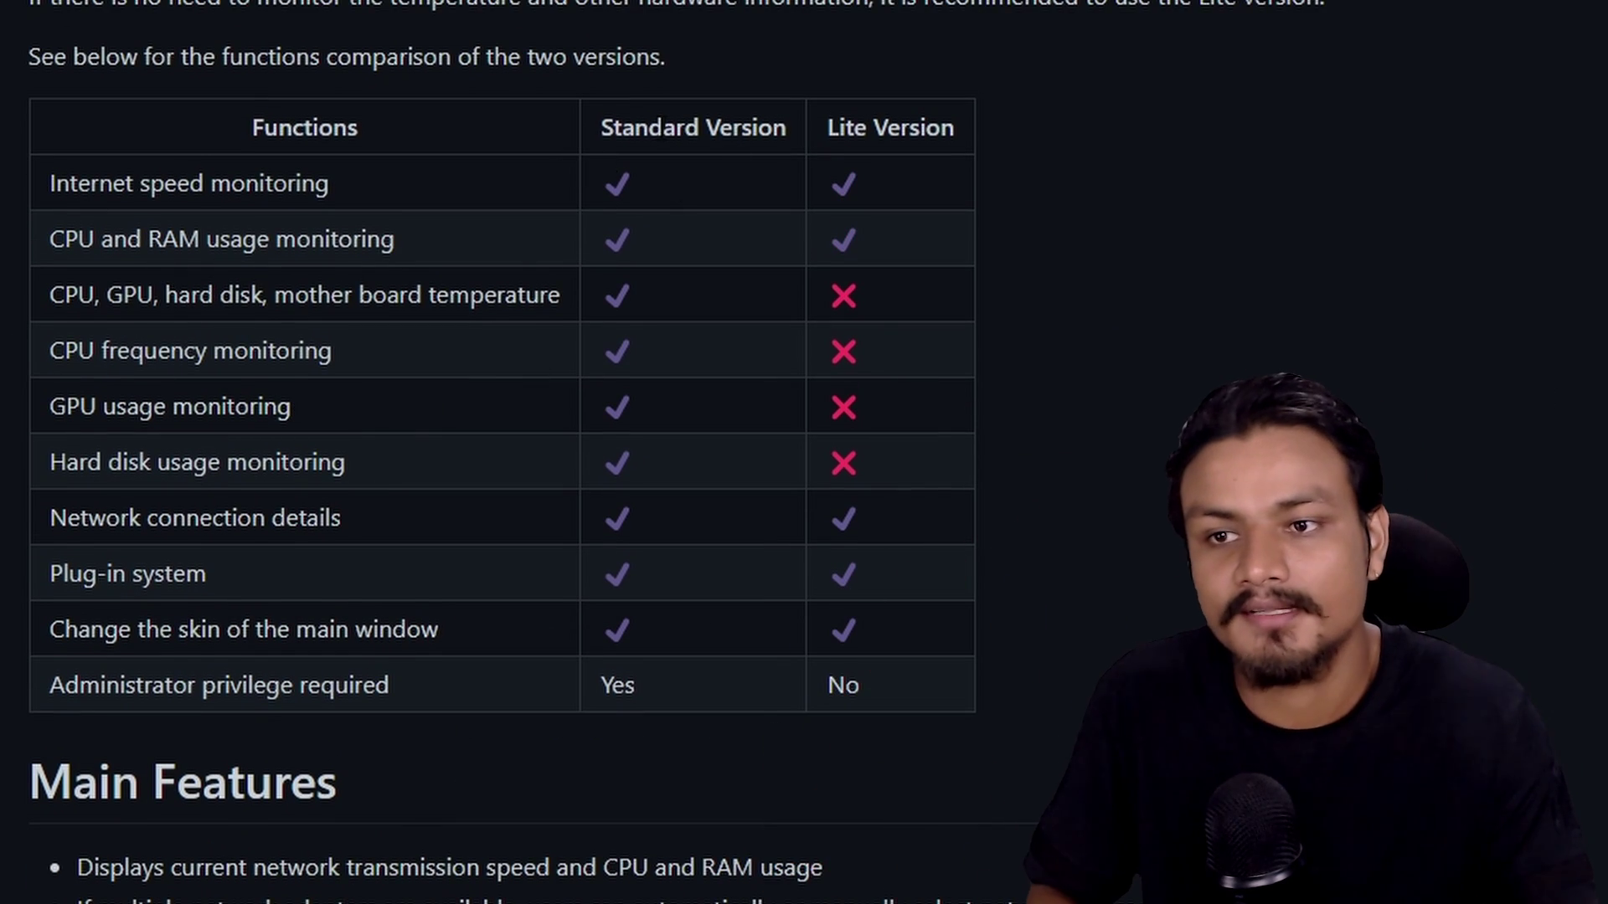
scroll(519, 578, "down", 5)
scroll(511, 545, "down", 6)
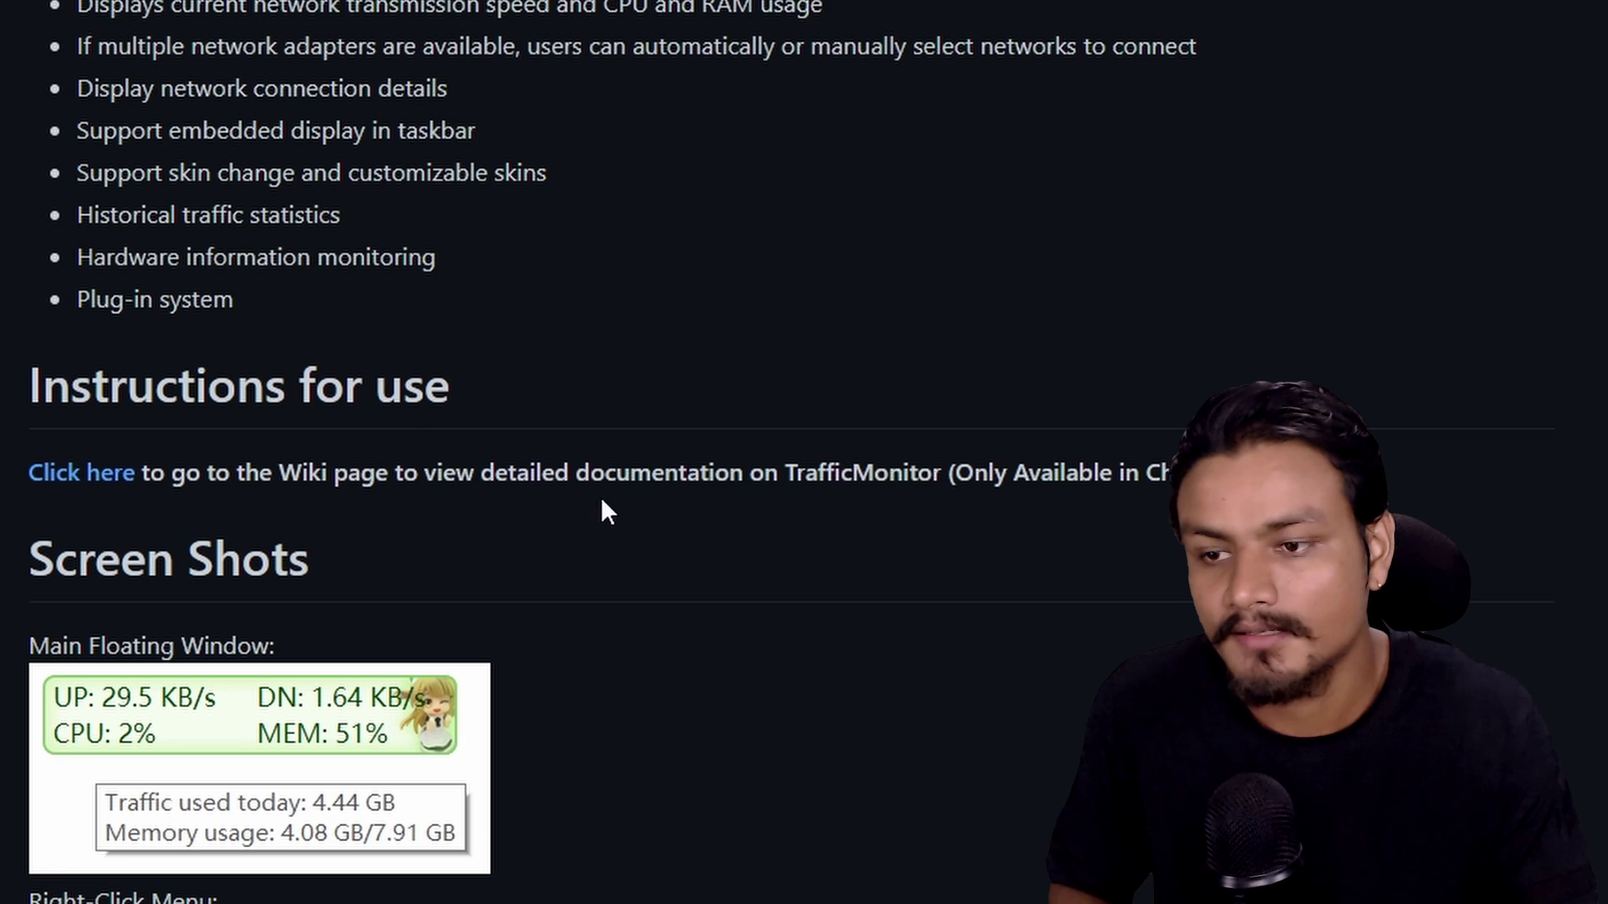
scroll(737, 519, "down", 8)
scroll(334, 377, "down", 12)
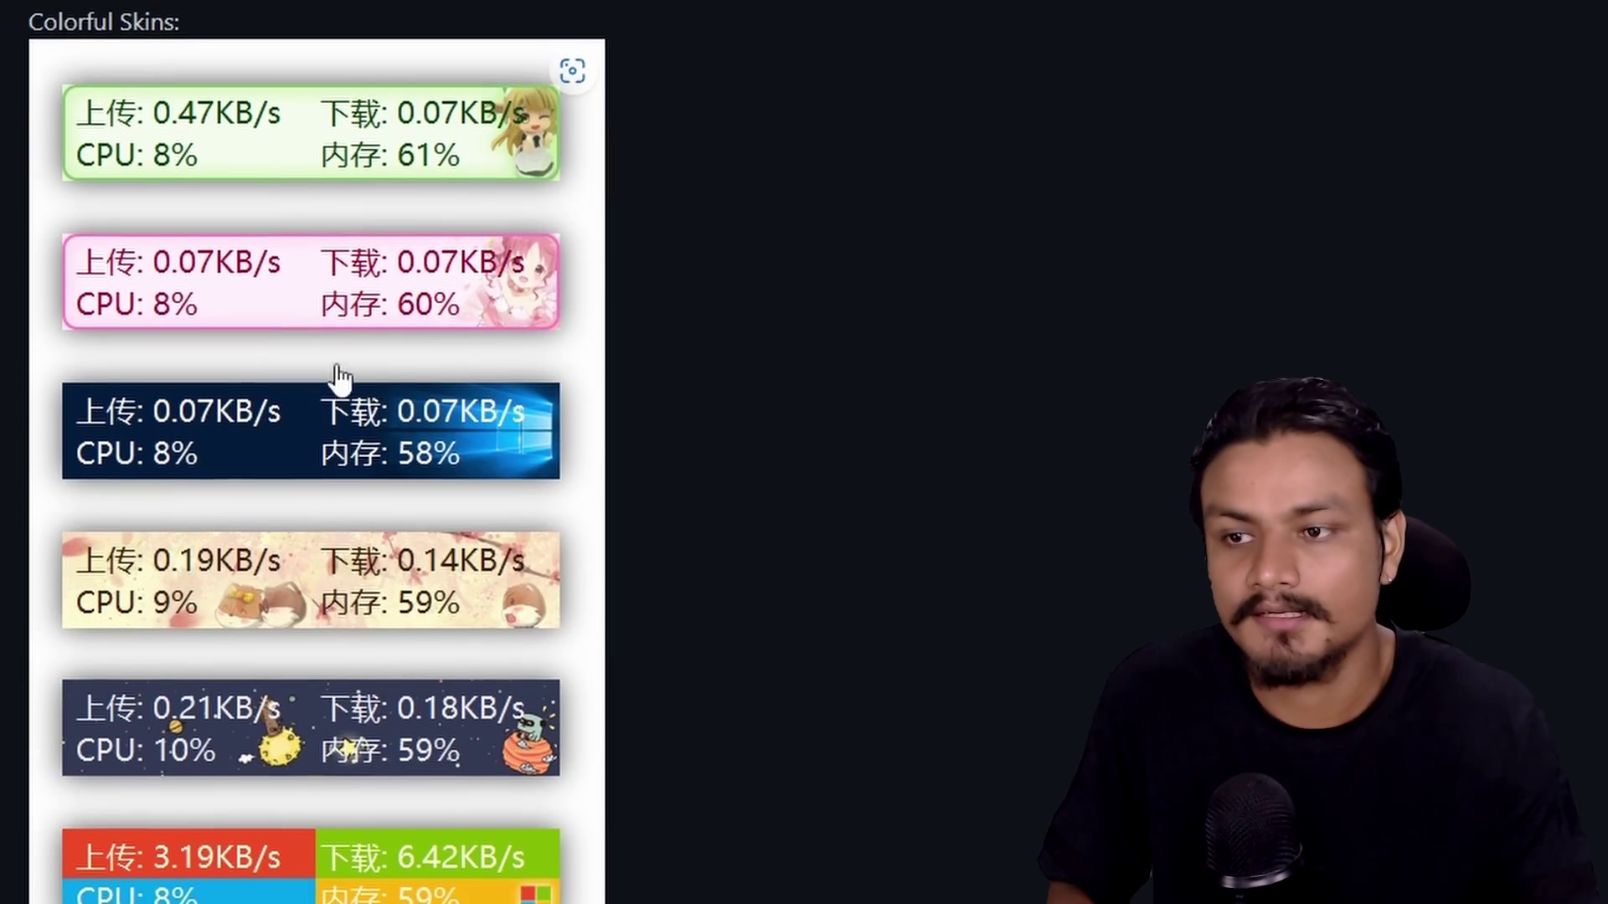
scroll(444, 484, "down", 10)
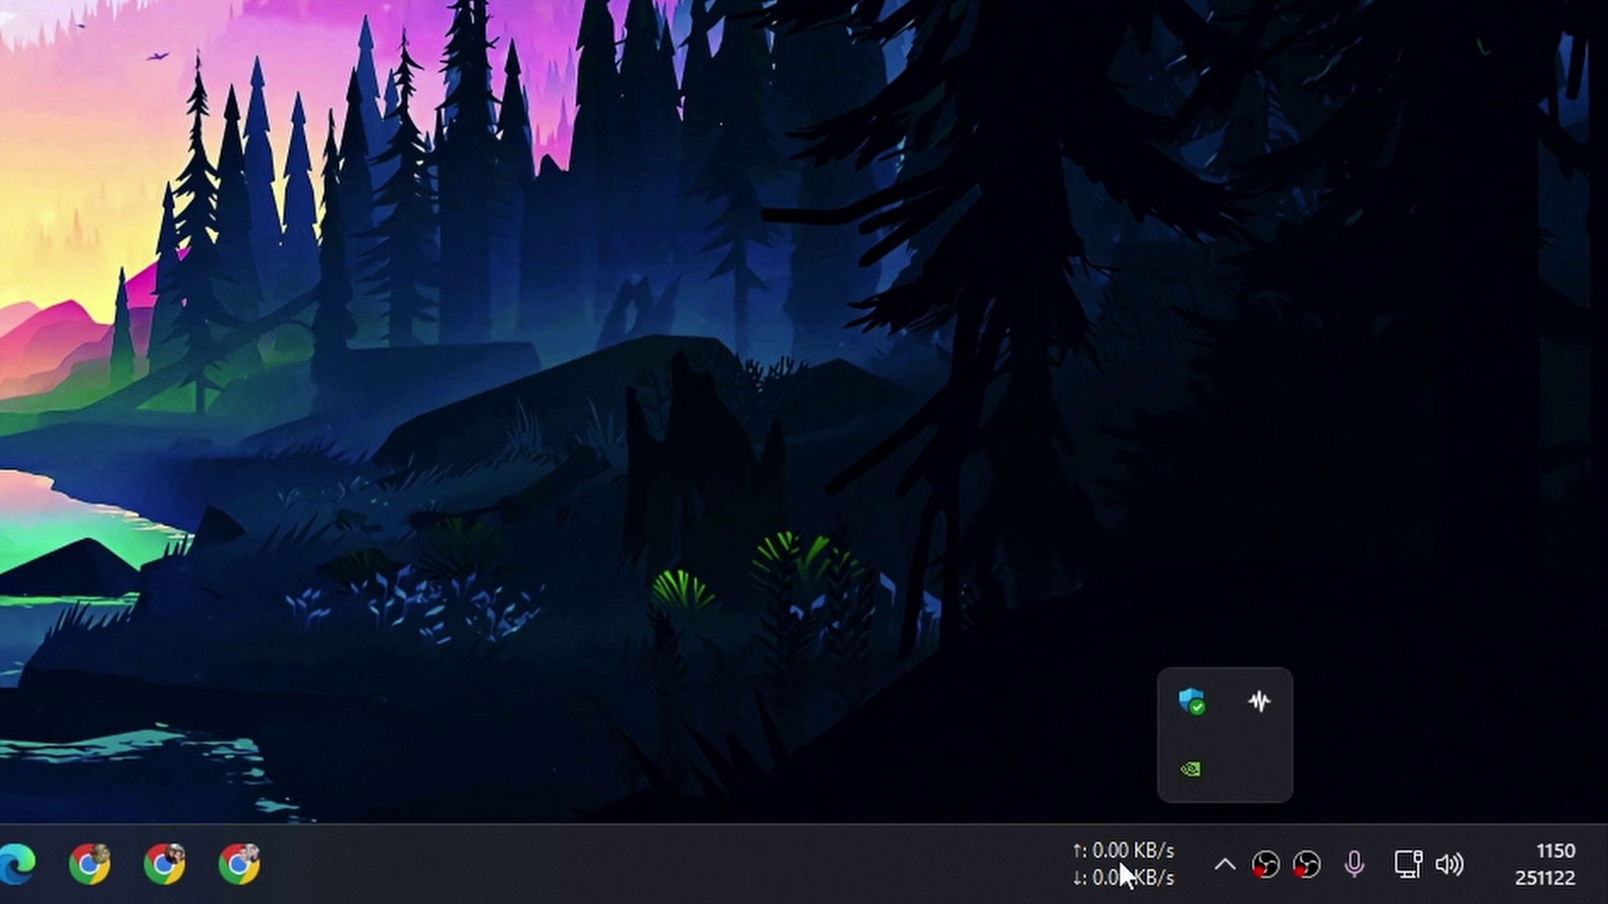
- From the taskbar readout's menu, turn on Show Main Window and turn off Show Taskbar Window
right_click(1257, 699)
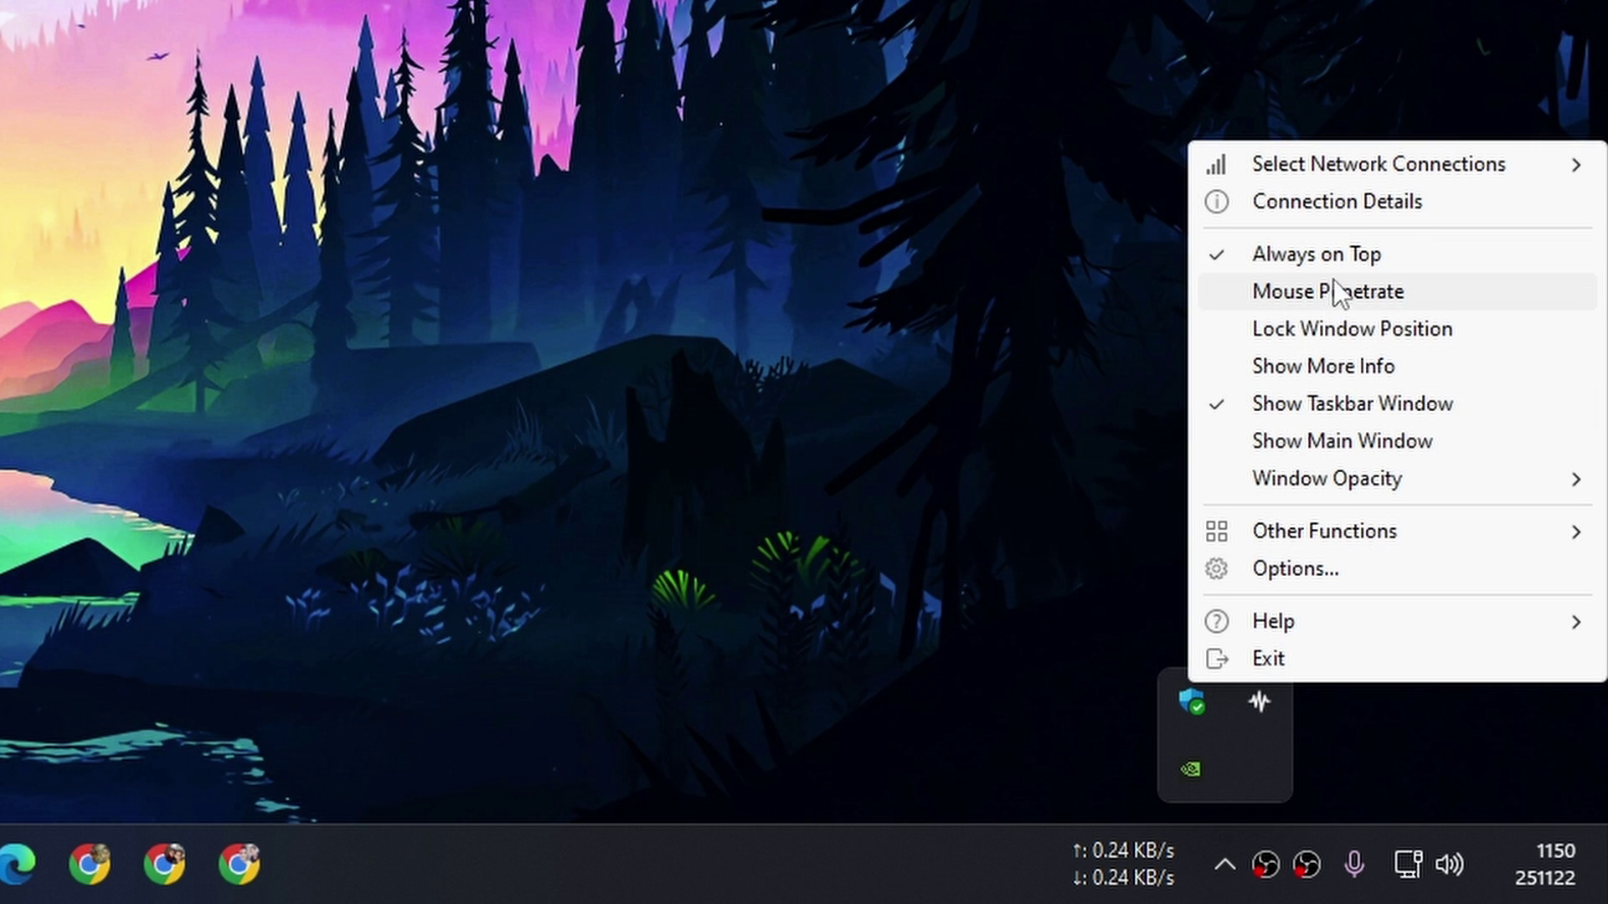
left_click(1270, 442)
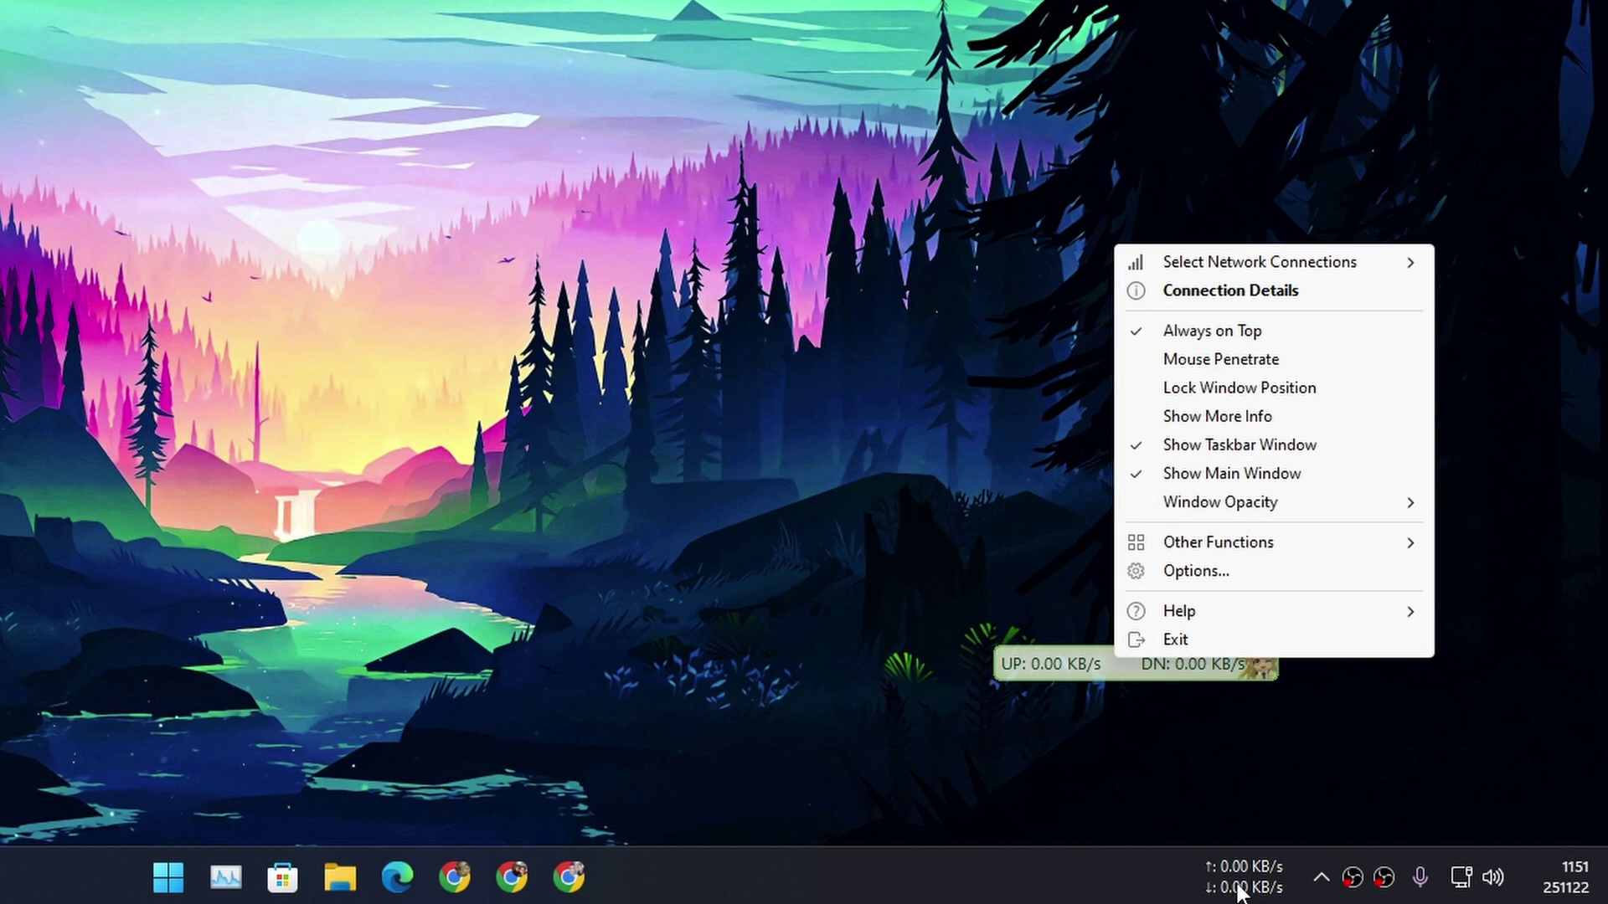
left_click(1193, 452)
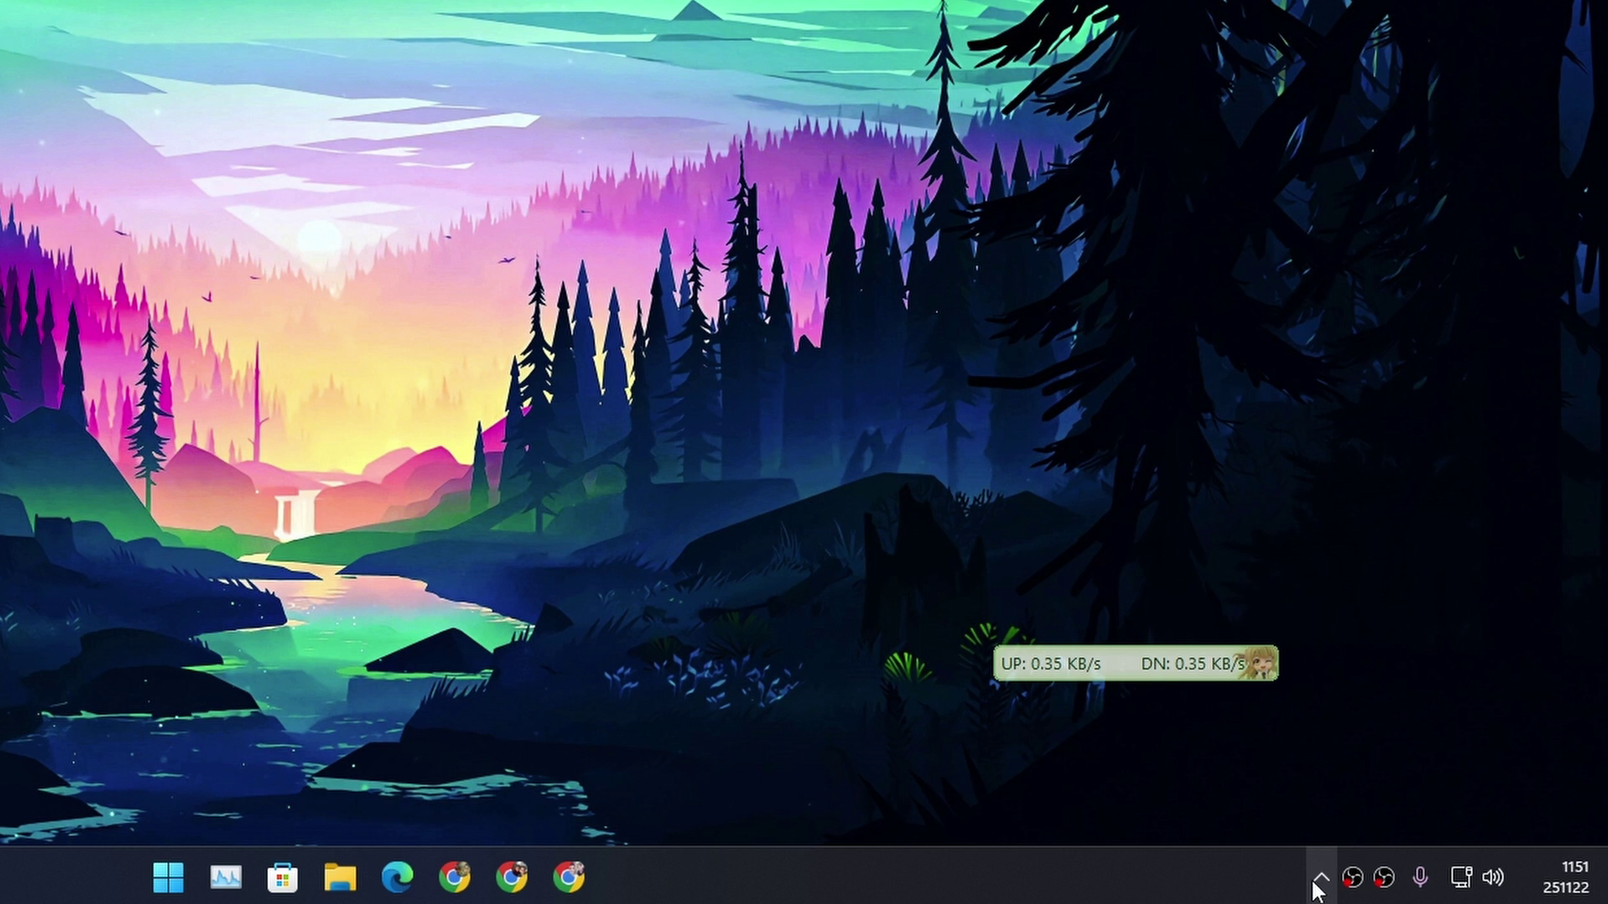
- Uncheck Show Main Window on the floating window, then re-check Show Taskbar Window from the tray icon
right_click(1131, 674)
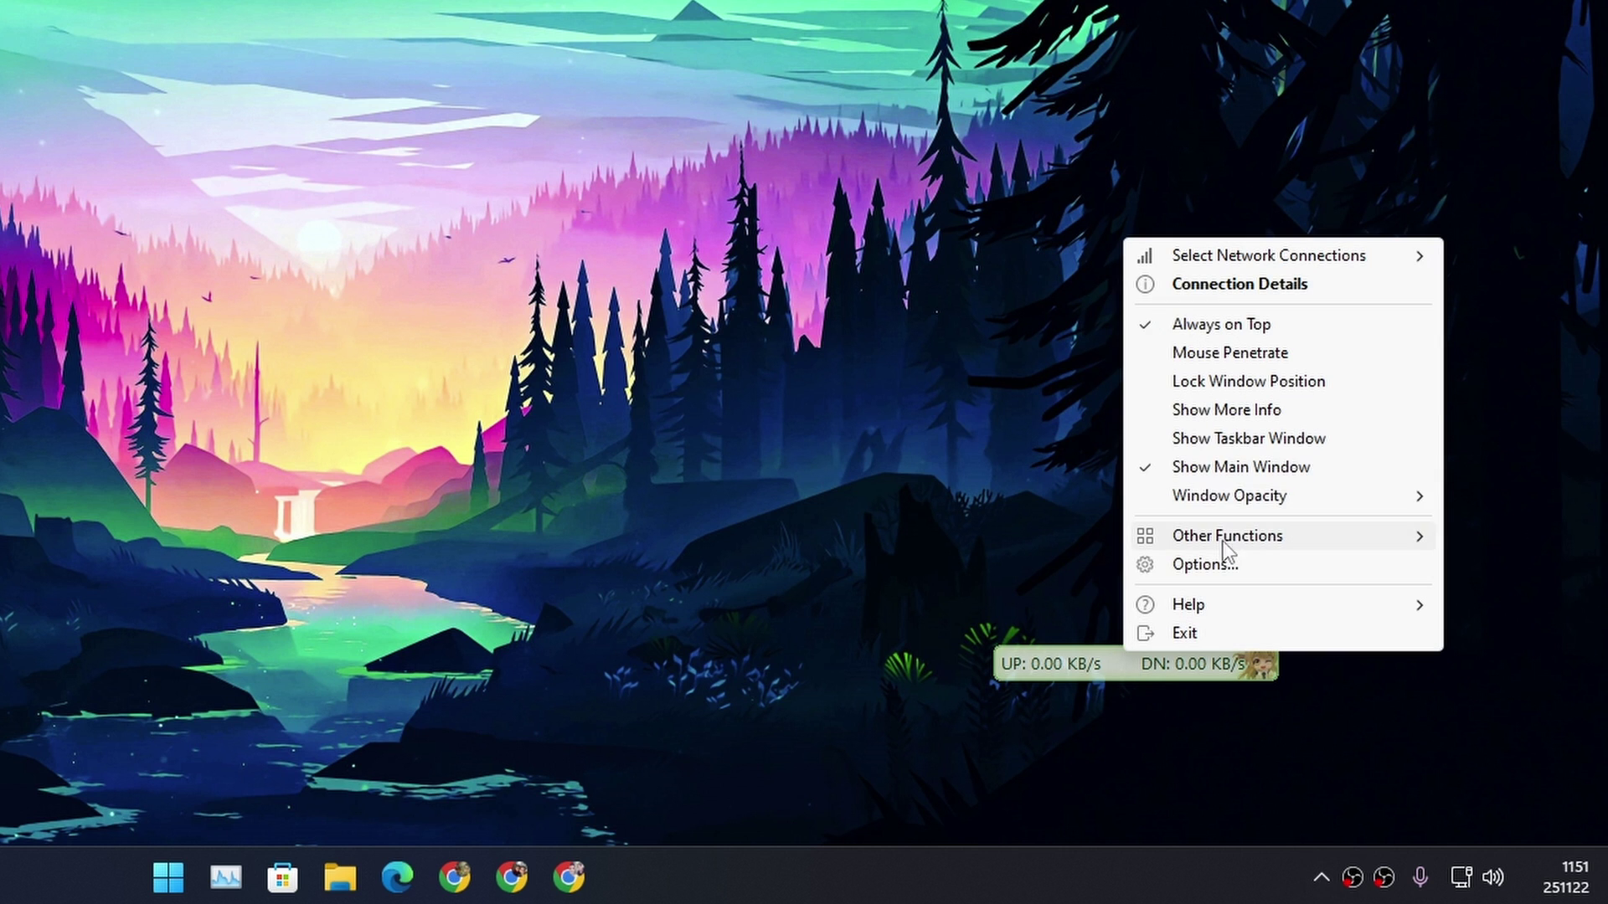
left_click(1263, 469)
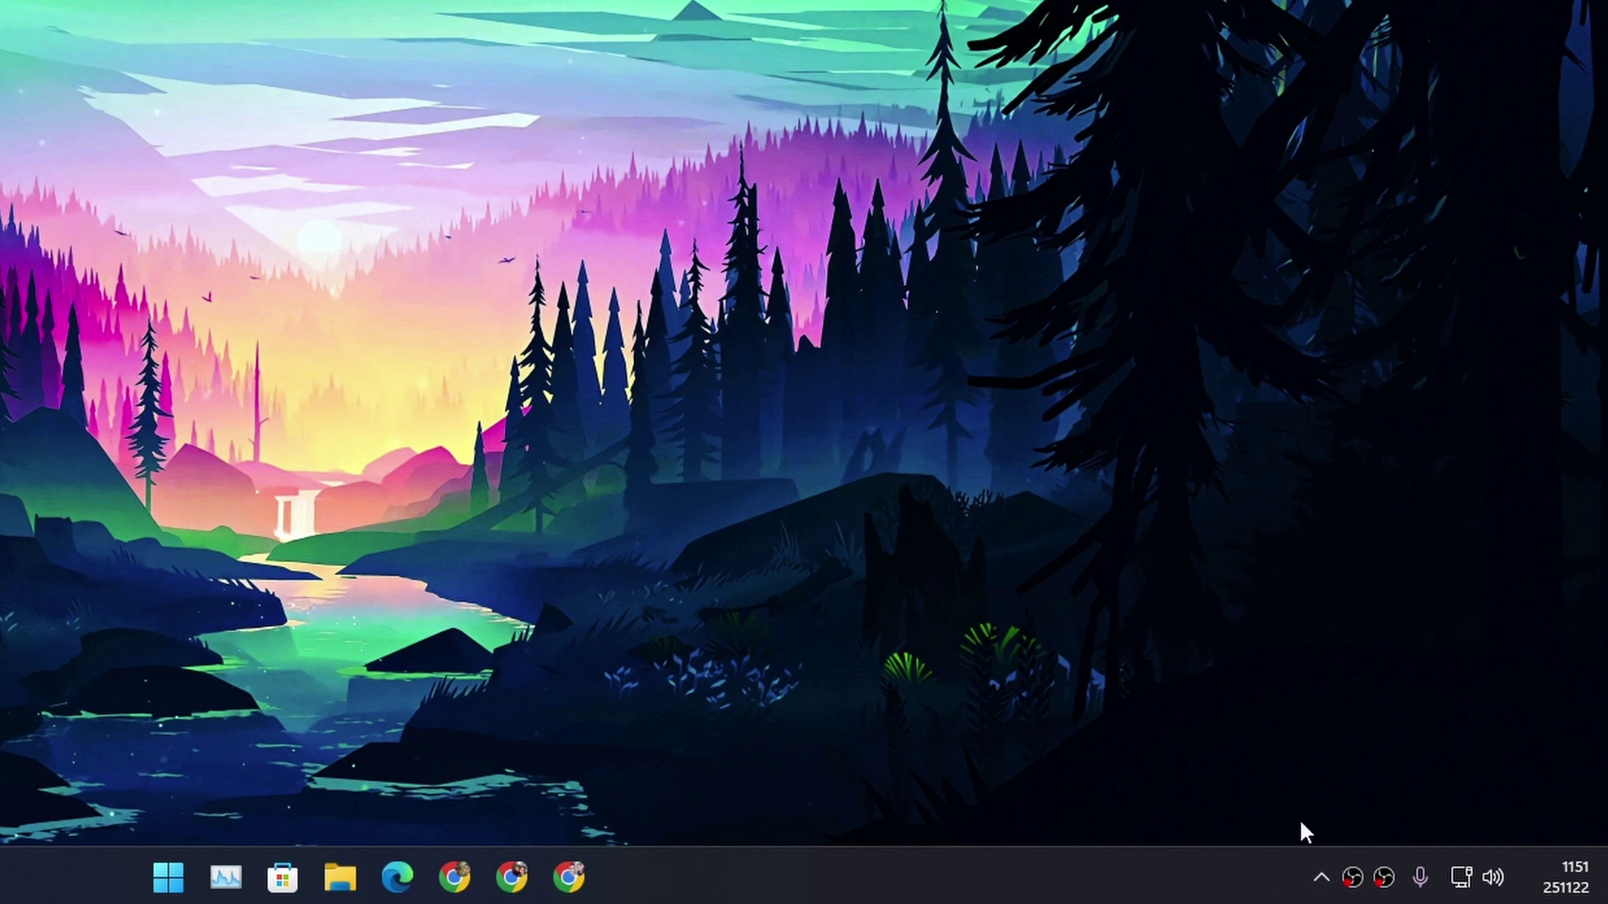
left_click(1321, 877)
right_click(1343, 752)
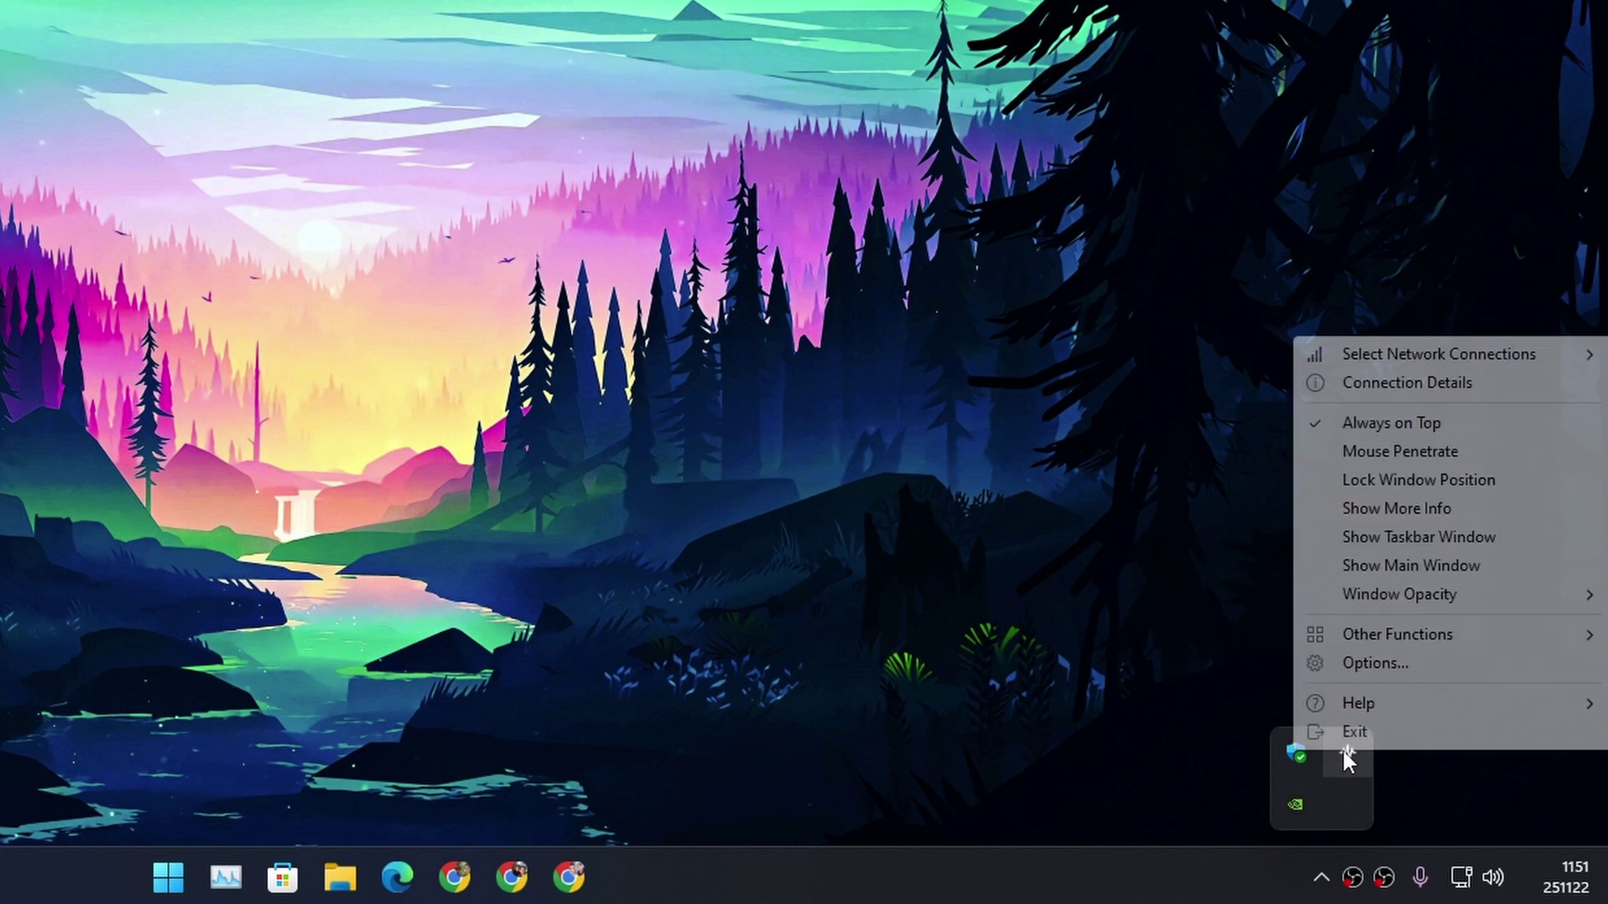
left_click(1350, 539)
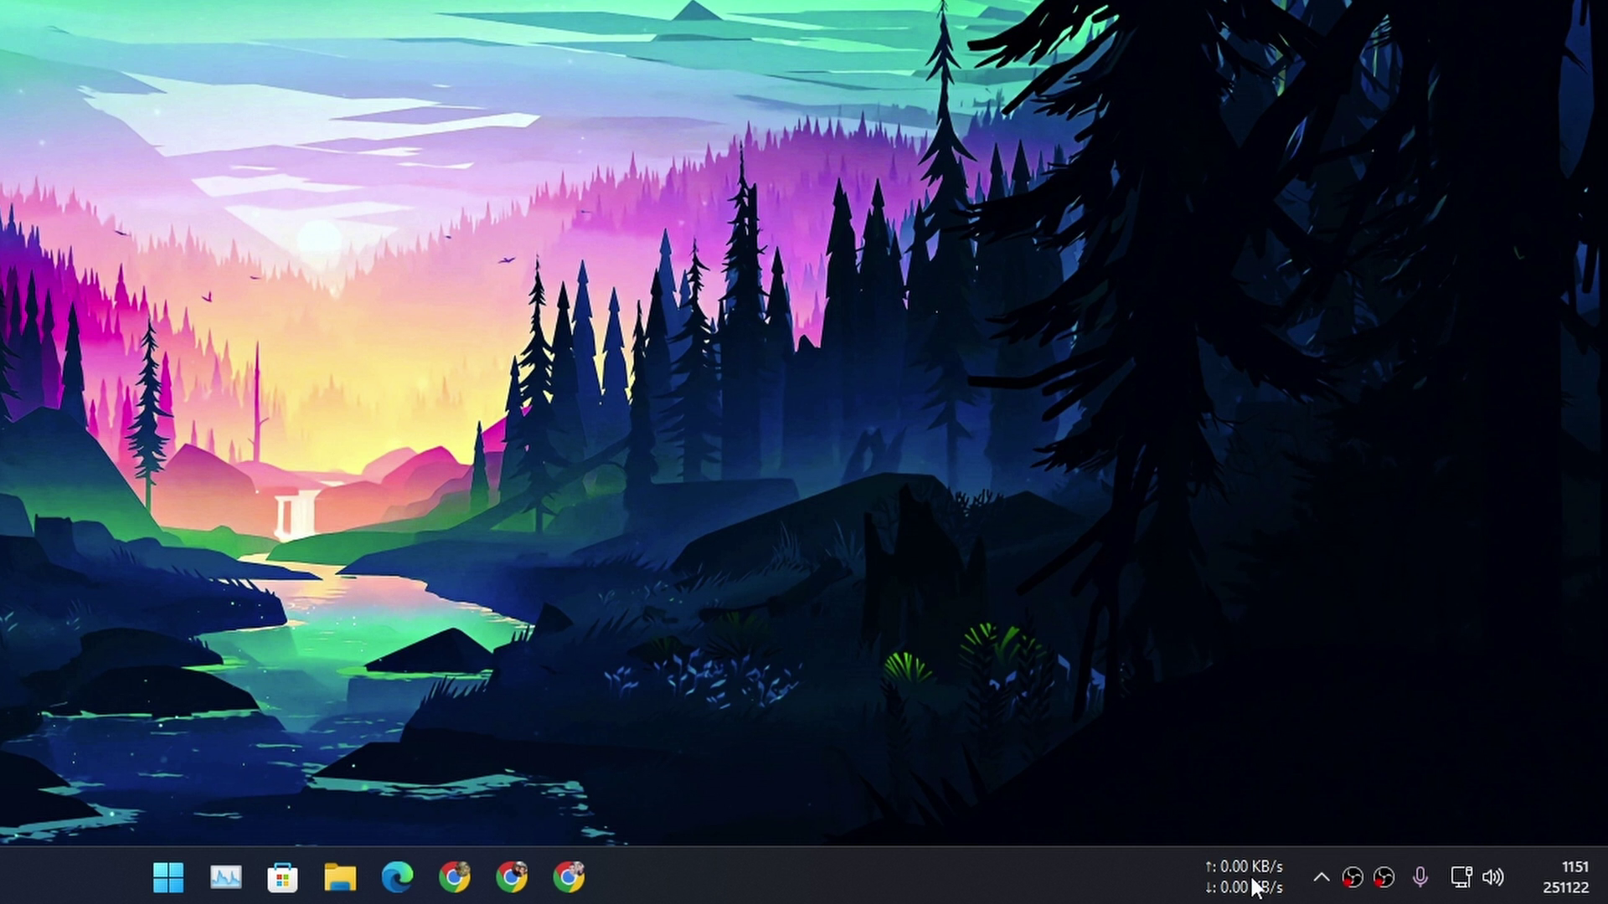
- Open Option Settings from the tray icon, move it fully onscreen, and scroll Main Window Settings
left_click(1321, 876)
double_click(1344, 752)
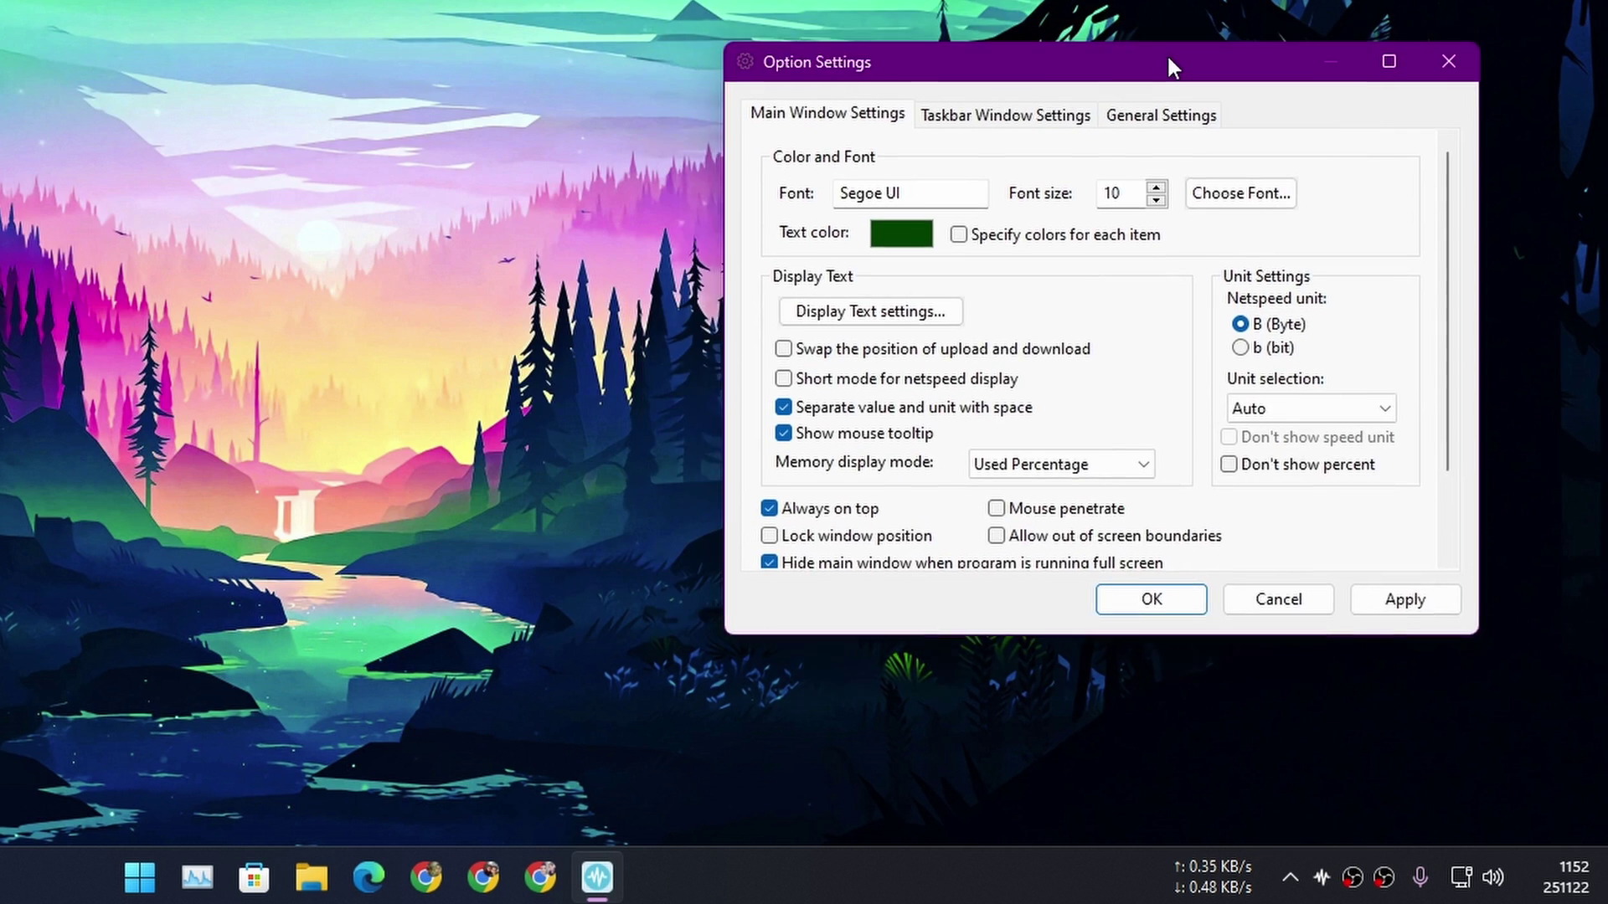
left_click_drag(1168, 57, 1174, 137)
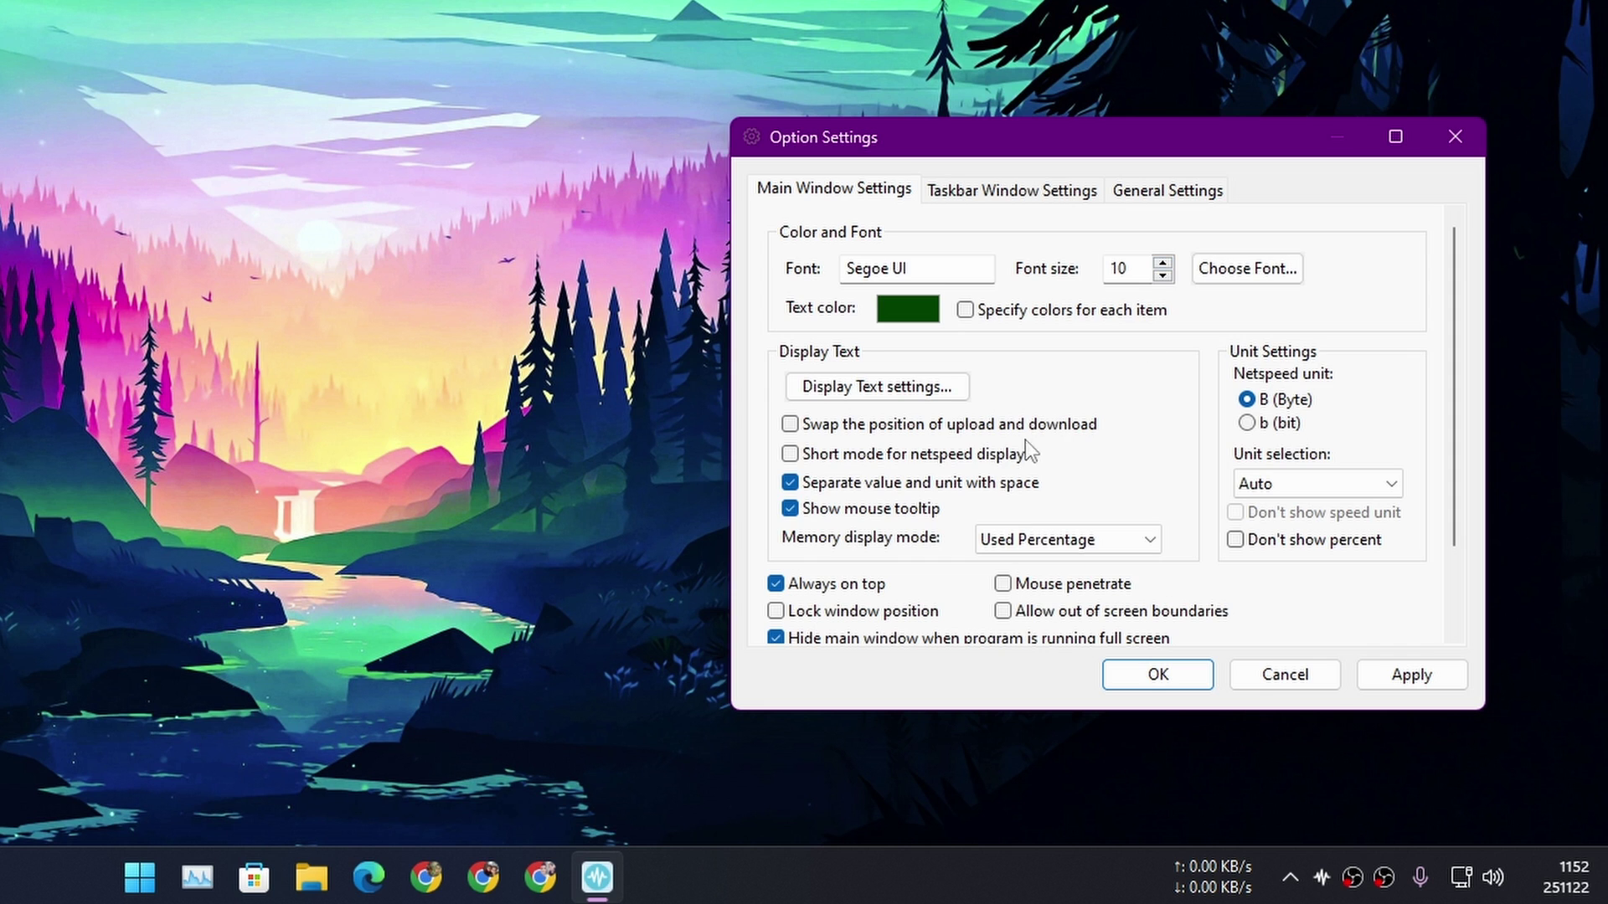
scroll(955, 570, "down", 2)
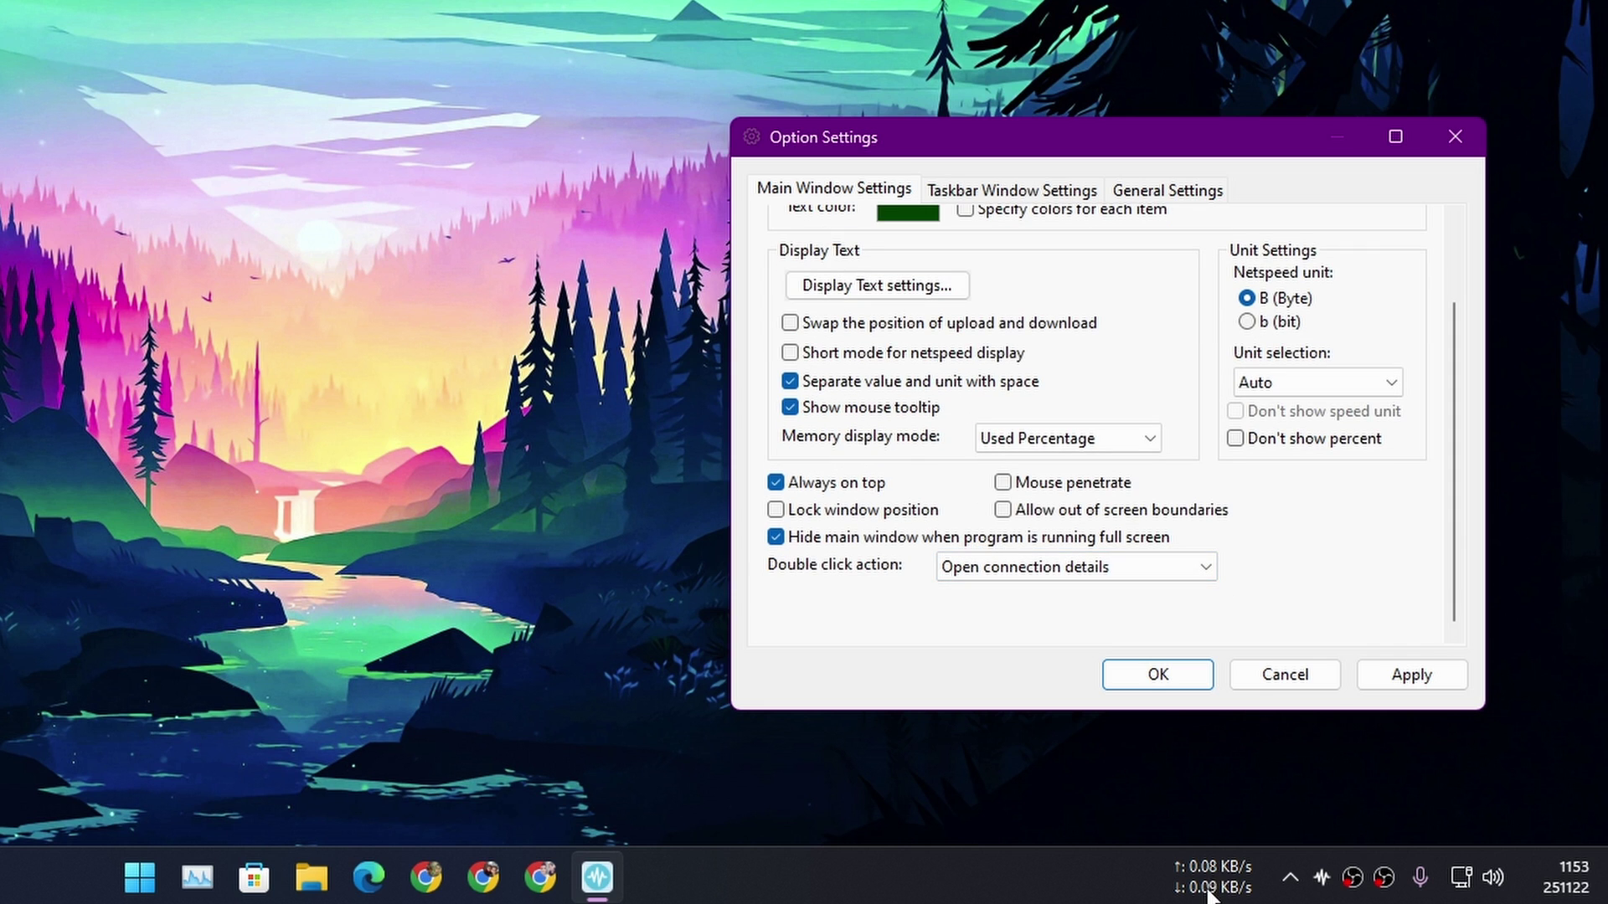
scroll(913, 617, "up", 2)
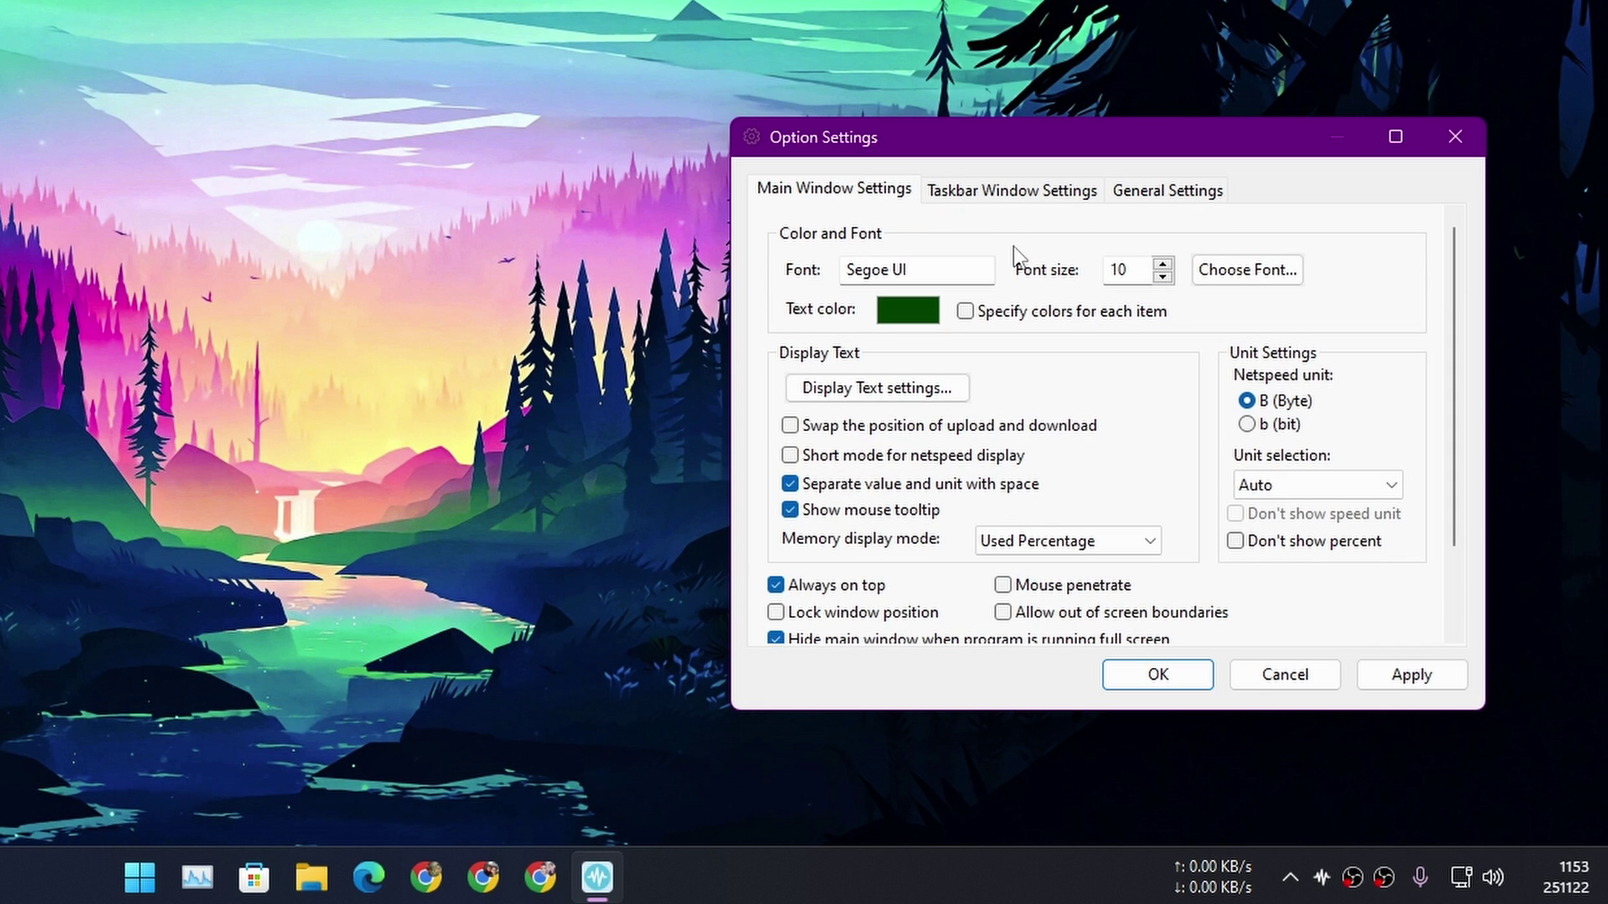
- Check the Taskbar Window and General Settings tabs, keep 'Auto run when Windows starts' on, and confirm with OK
left_click(1023, 188)
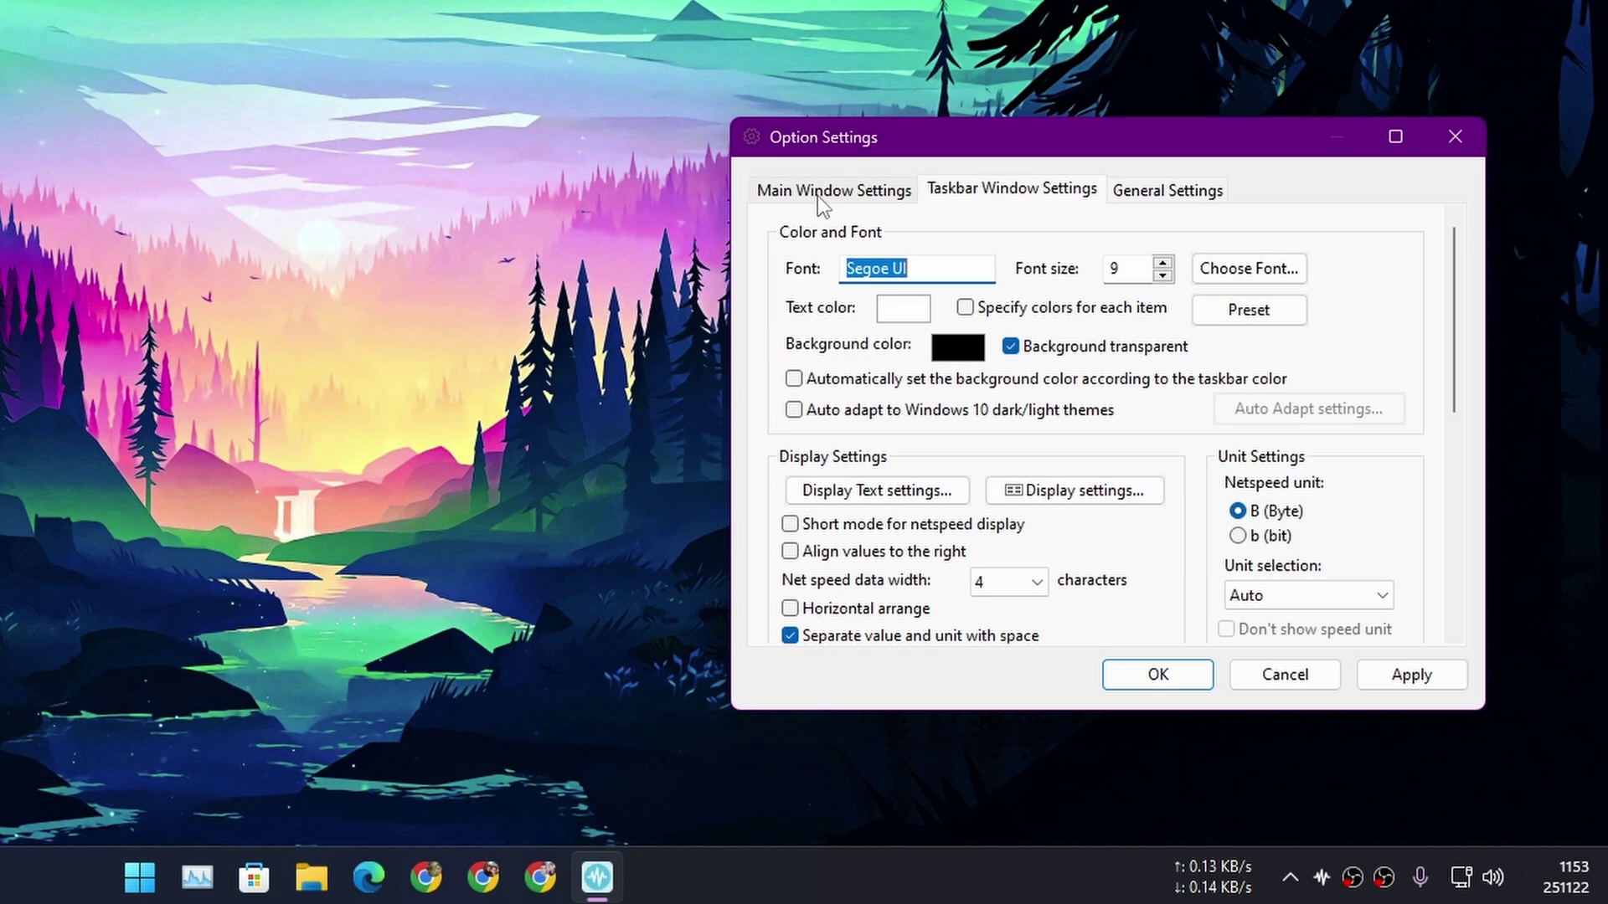
left_click(1128, 197)
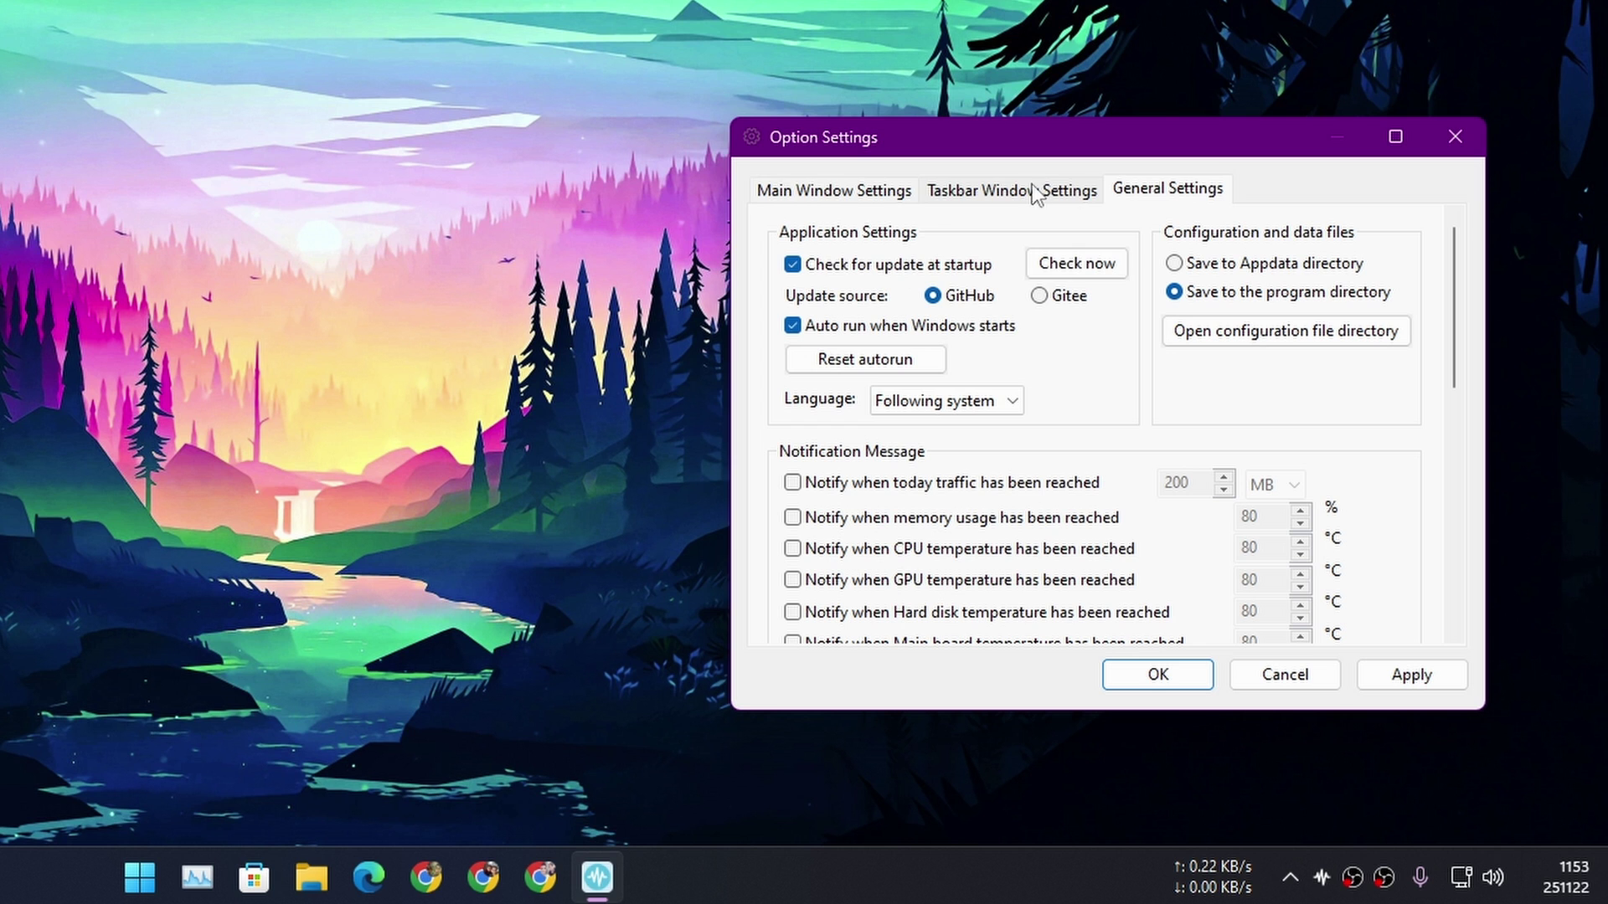
scroll(873, 383, "down", 2)
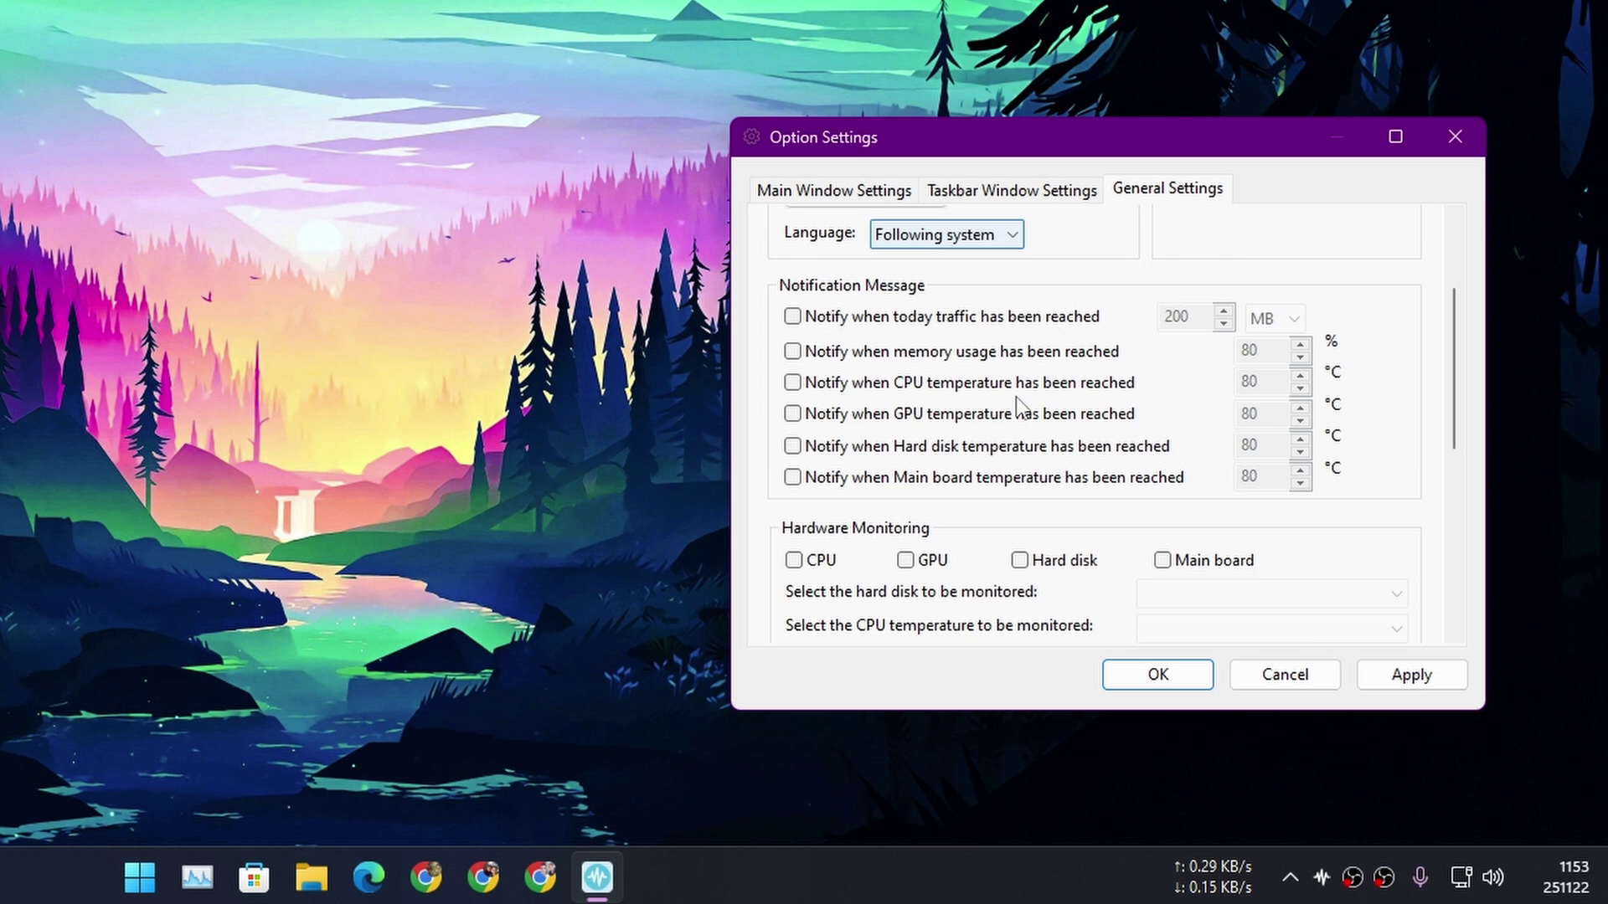
scroll(963, 393, "up", 2)
scroll(1037, 389, "down", 3)
scroll(1043, 402, "down", 3)
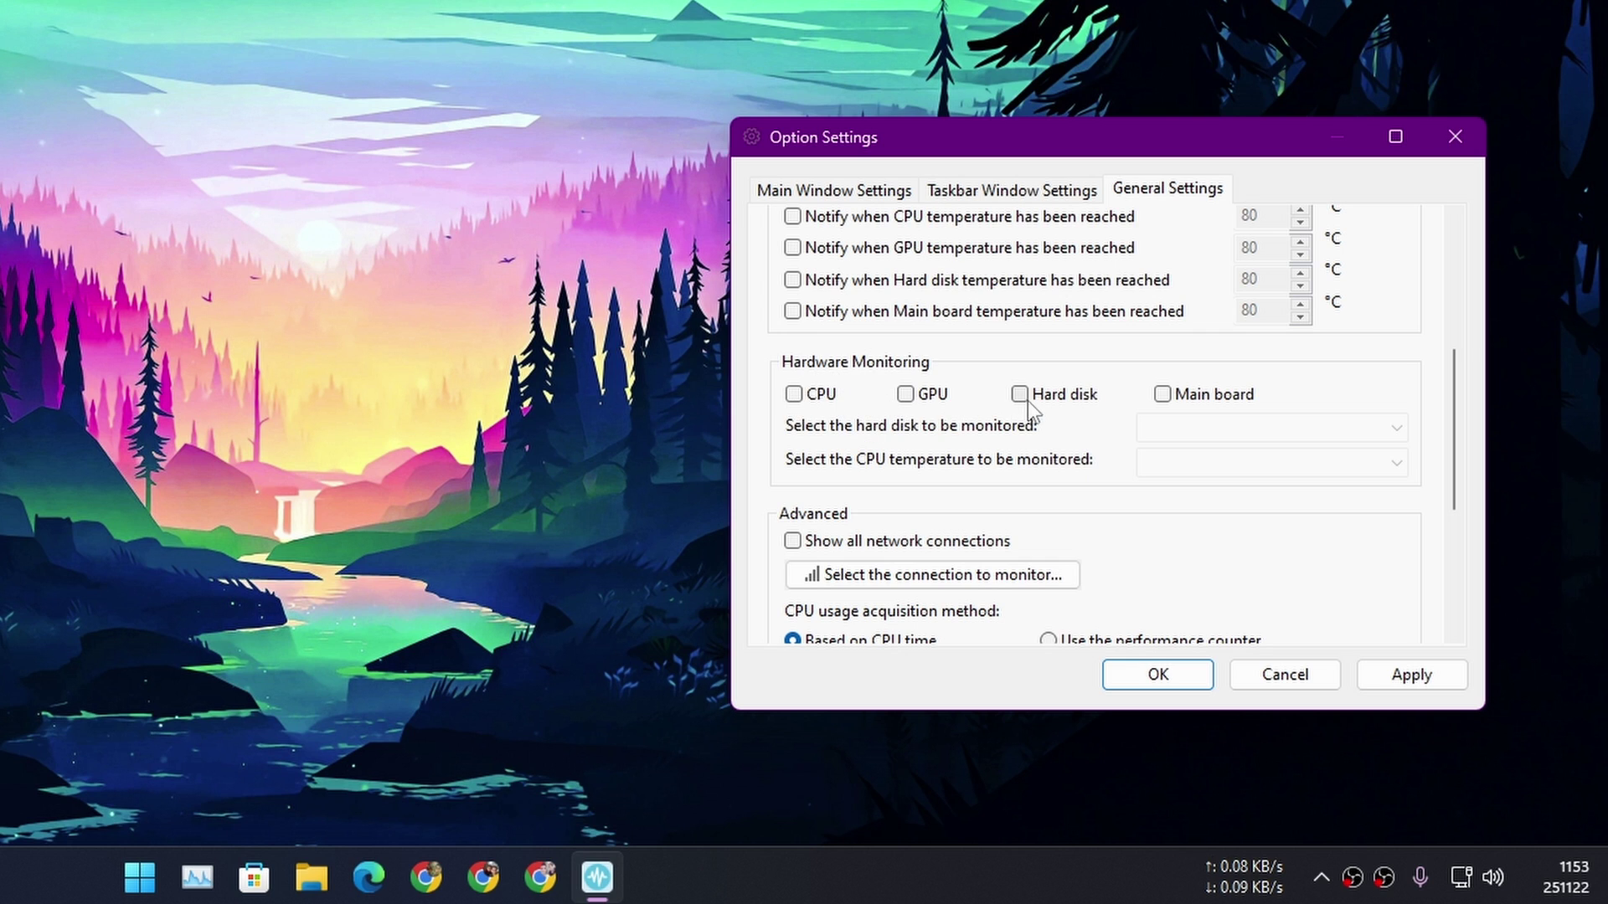
scroll(1041, 473, "down", 3)
scroll(984, 459, "up", 5)
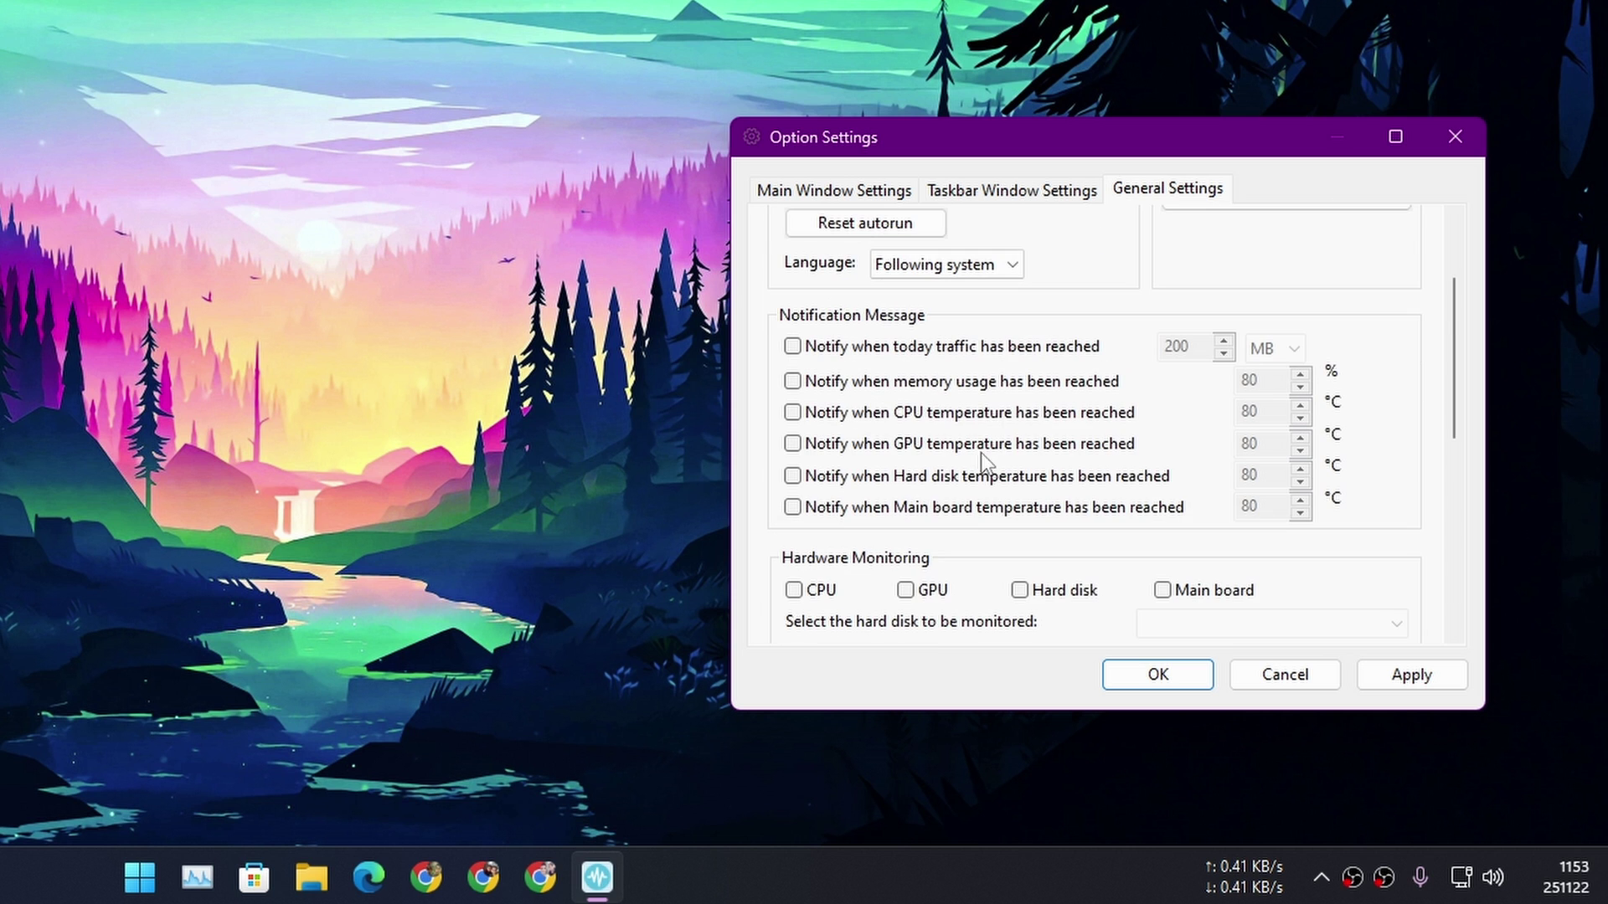
scroll(849, 493, "down", 2)
scroll(825, 429, "up", 4)
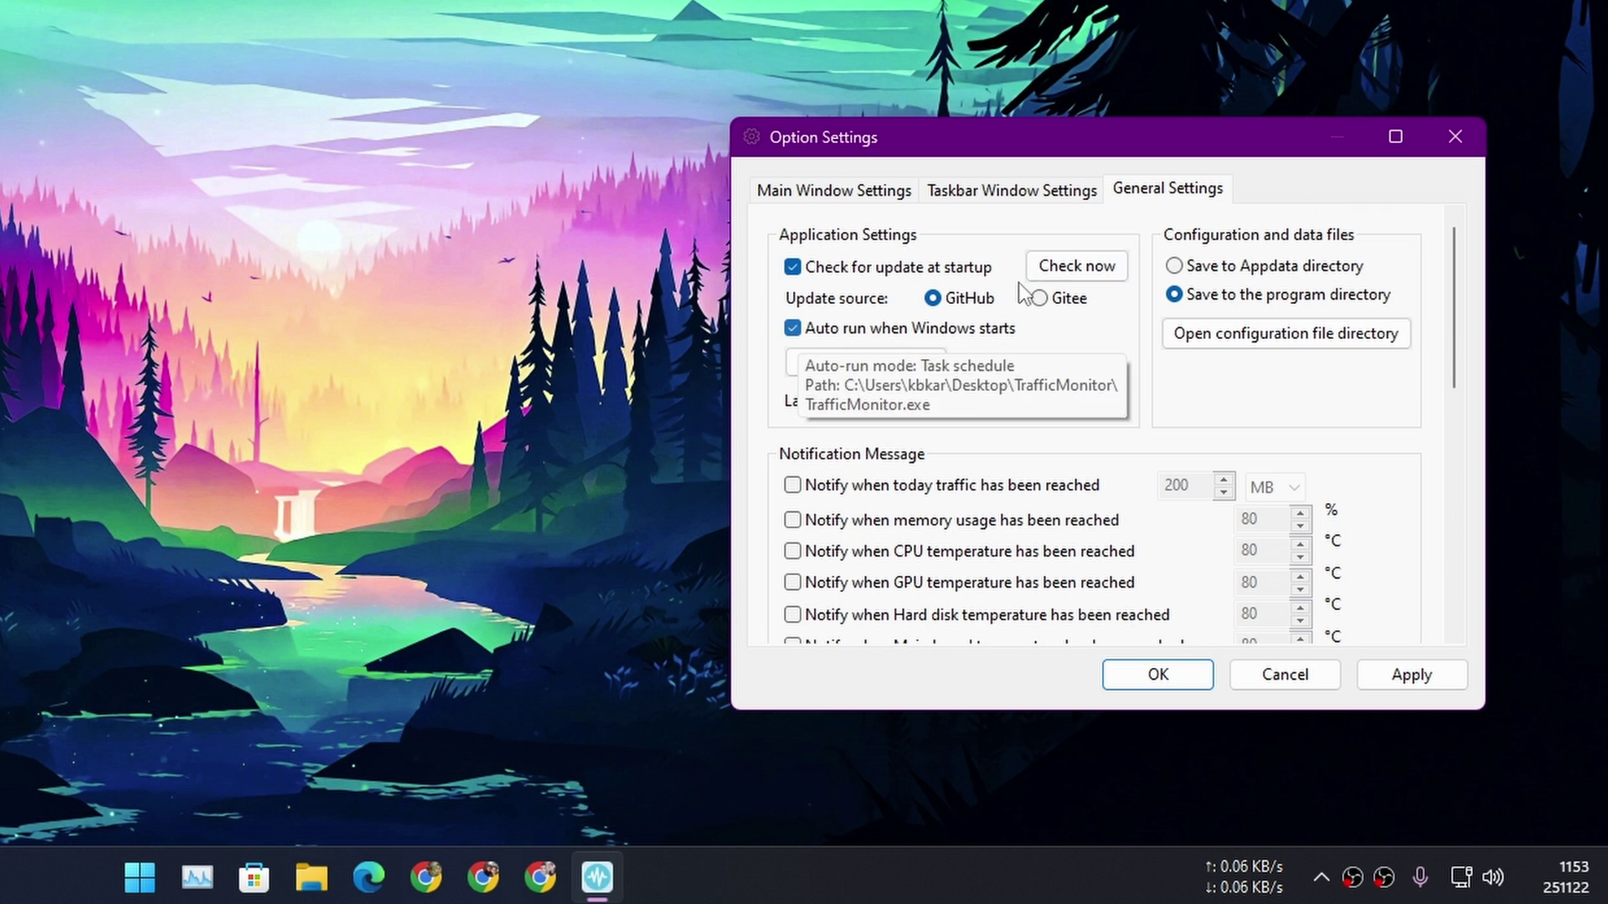
mouse_move(812, 336)
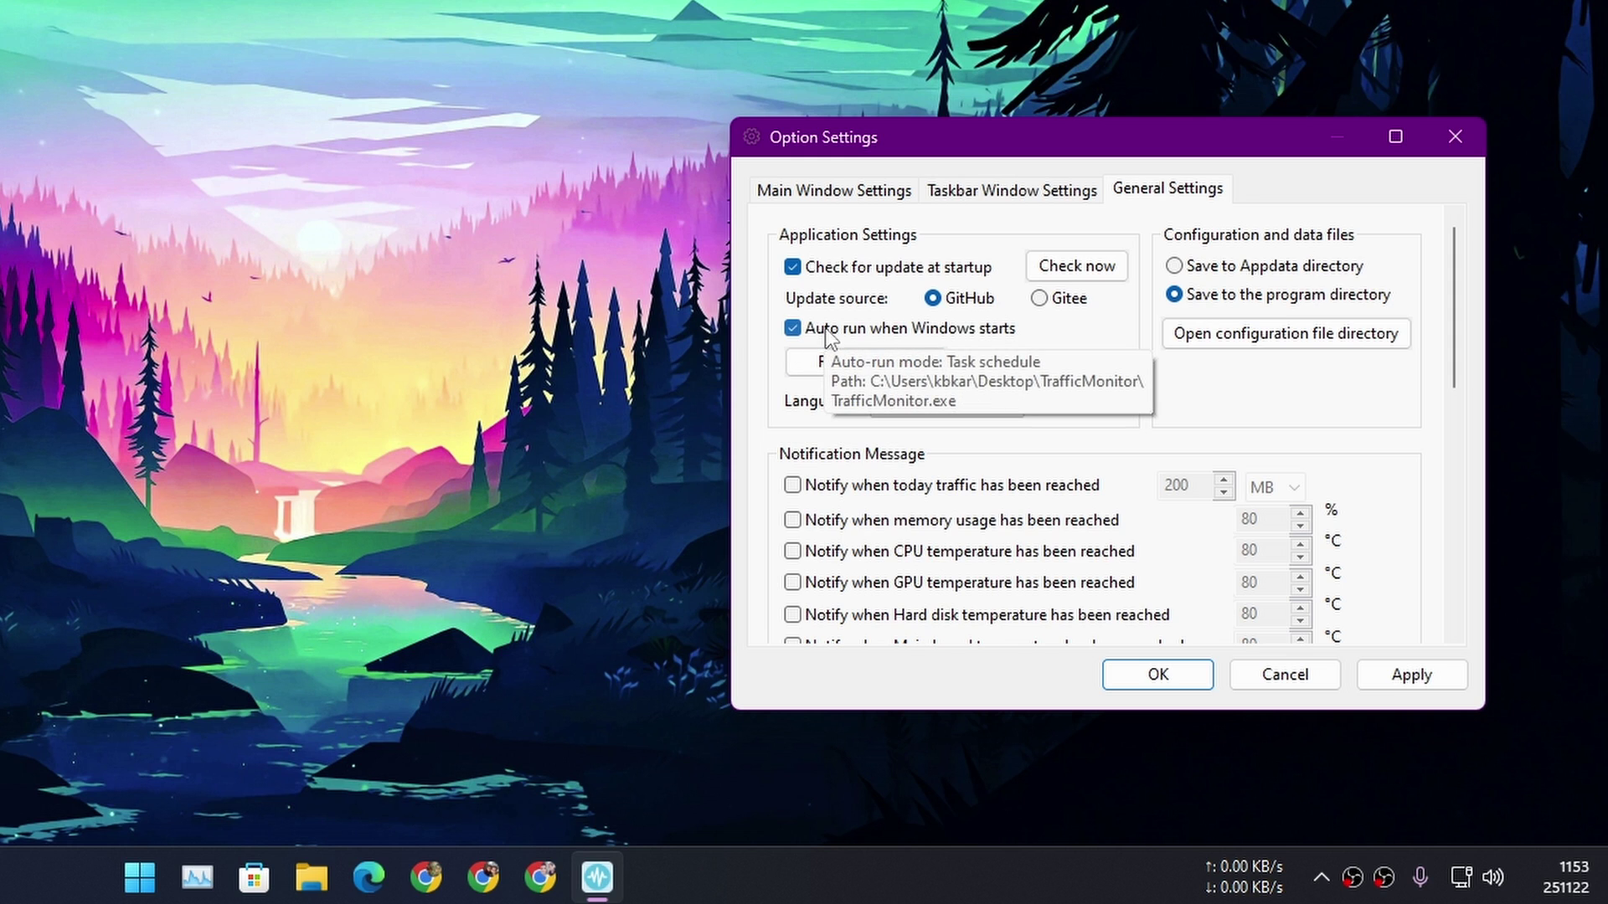
left_click(1143, 675)
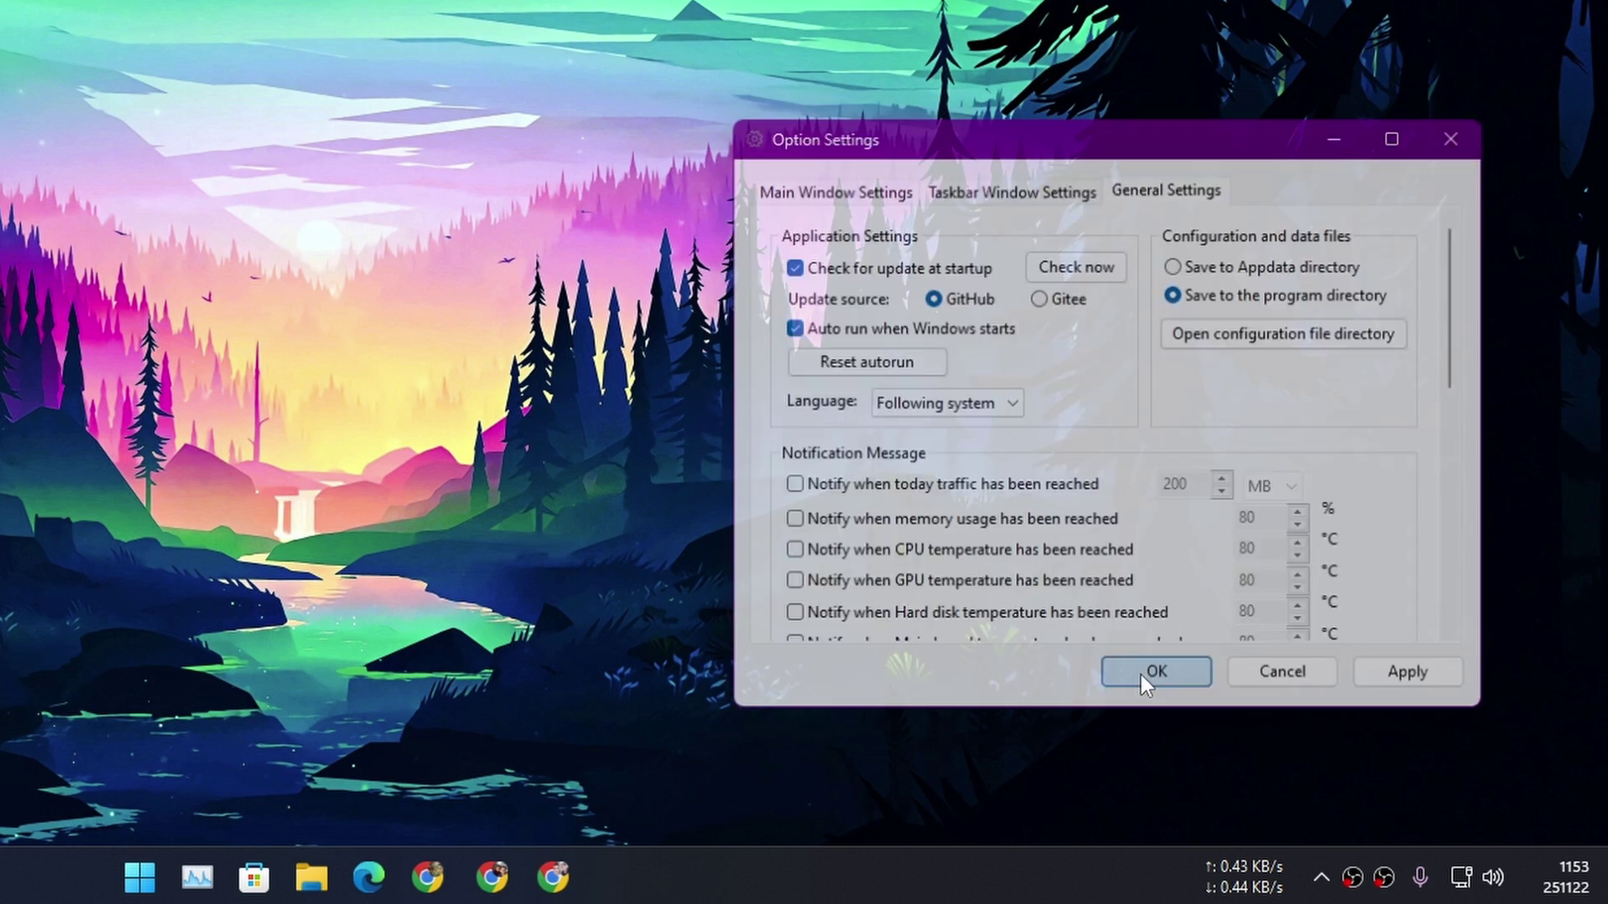